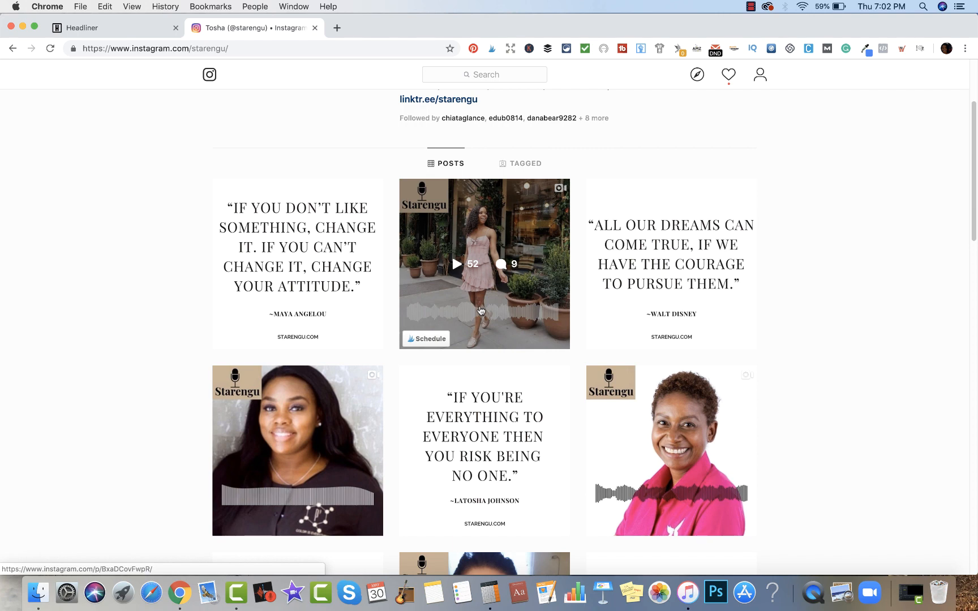
Open the Starengu audiogram post of the woman in the pink dress on Instagram, play it with sound, and close it.
{"action": "left_click", "coordinate": [79, 26]}
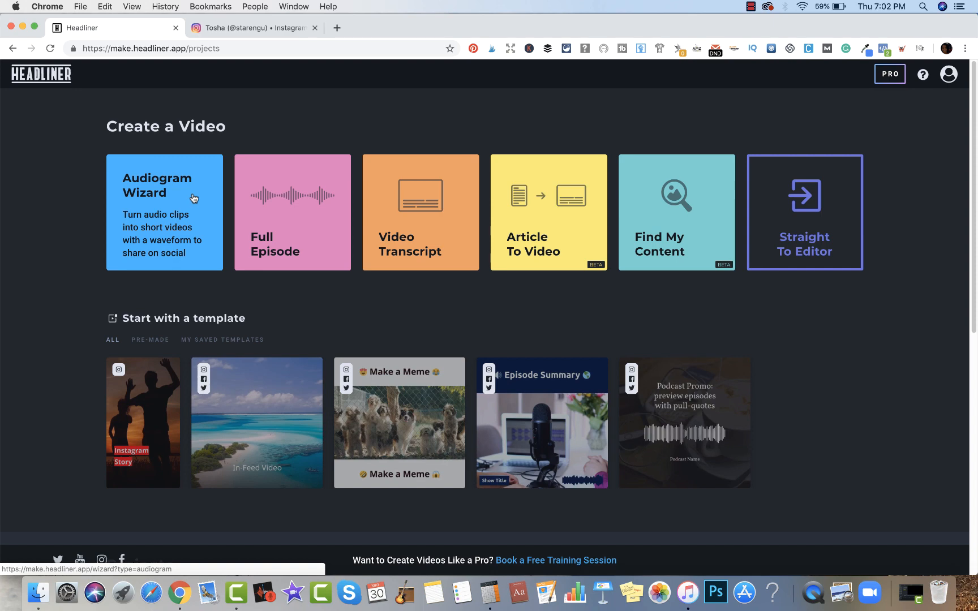
{"action": "left_click", "coordinate": [265, 27]}
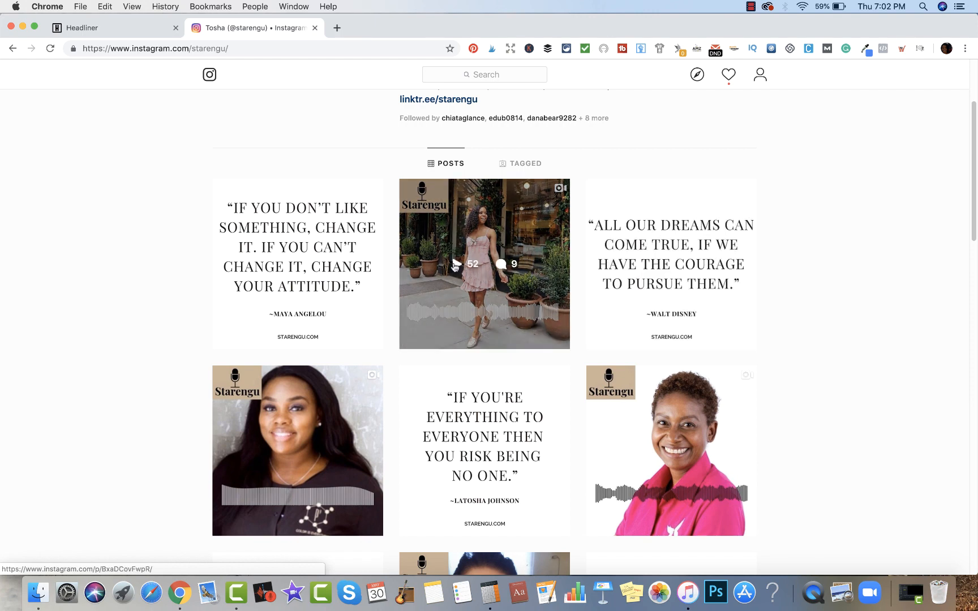
{"action": "left_click", "coordinate": [455, 267]}
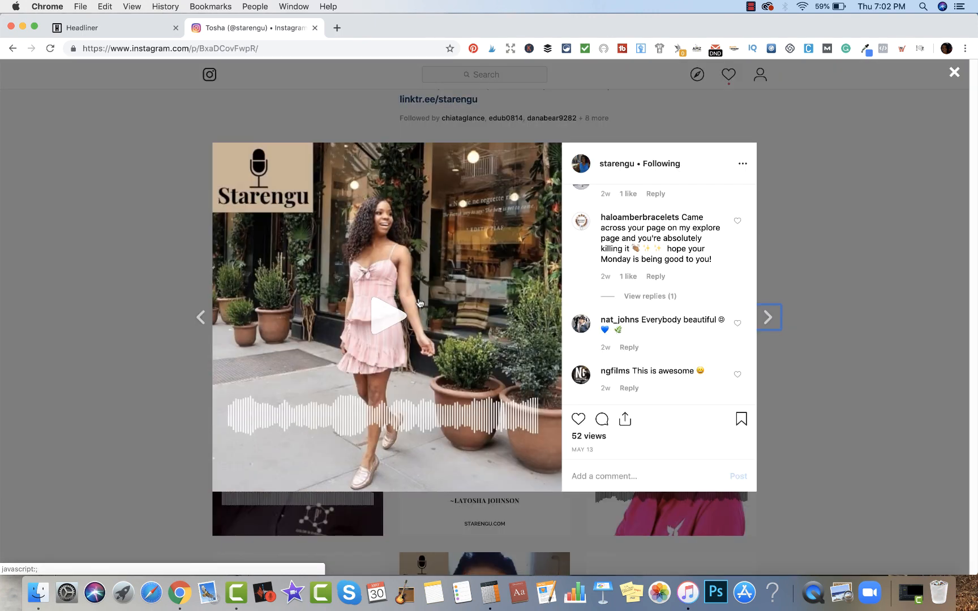
{"action": "left_click", "coordinate": [393, 326]}
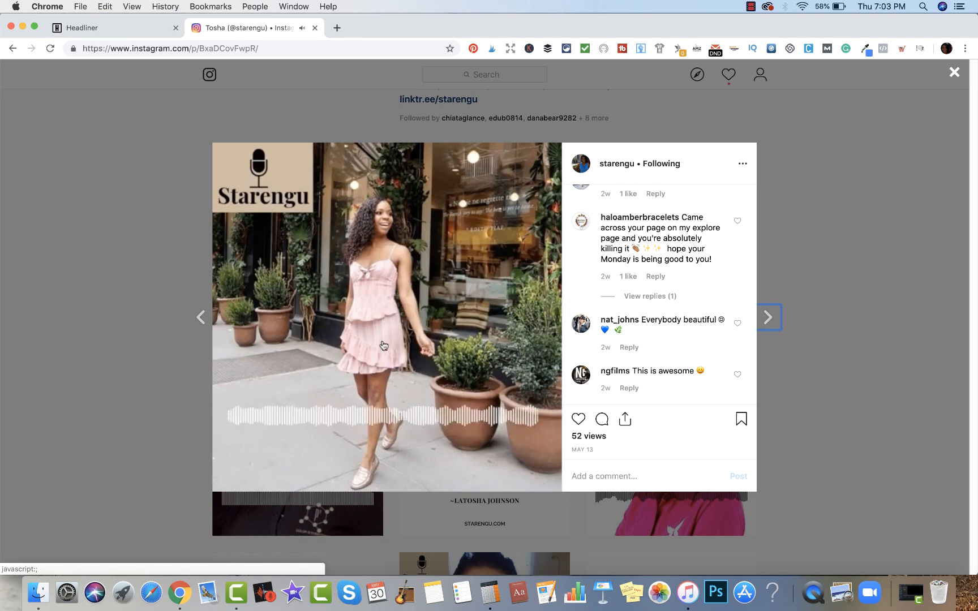
{"action": "key", "text": "XF86AudioRaiseVolume"}
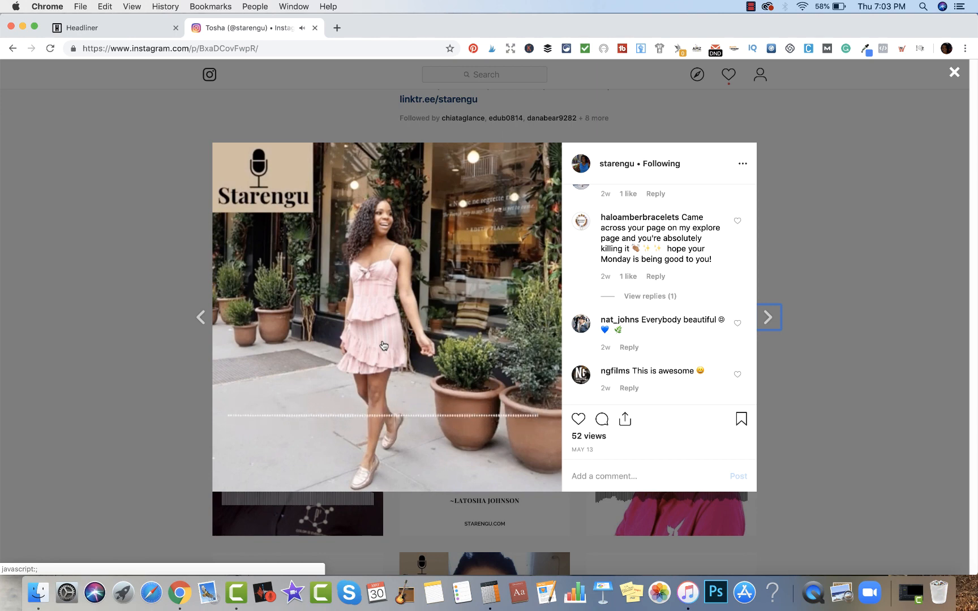
{"action": "key", "text": "XF86AudioMute"}
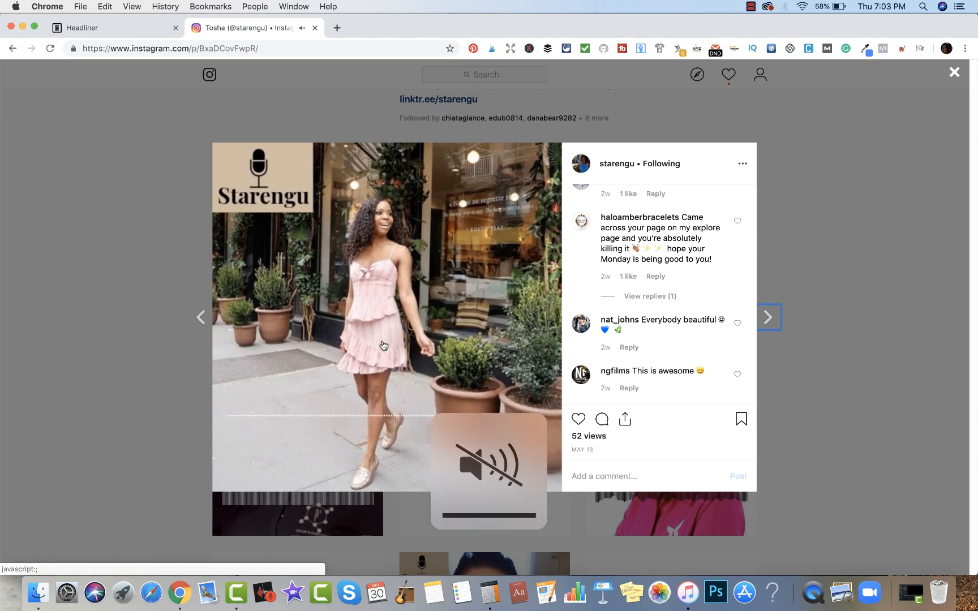
{"action": "key", "text": "XF86AudioMute"}
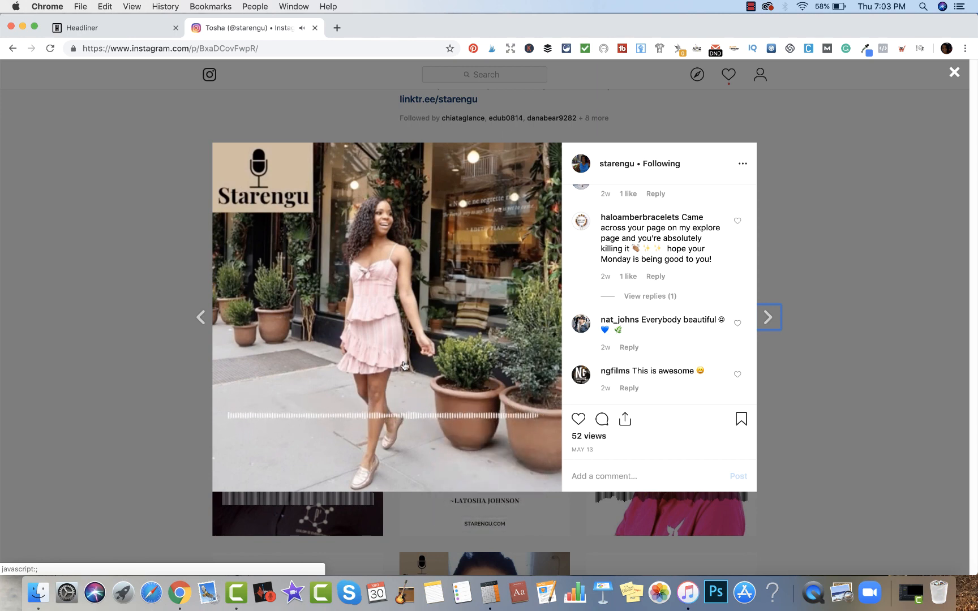
{"action": "left_click", "coordinate": [871, 126]}
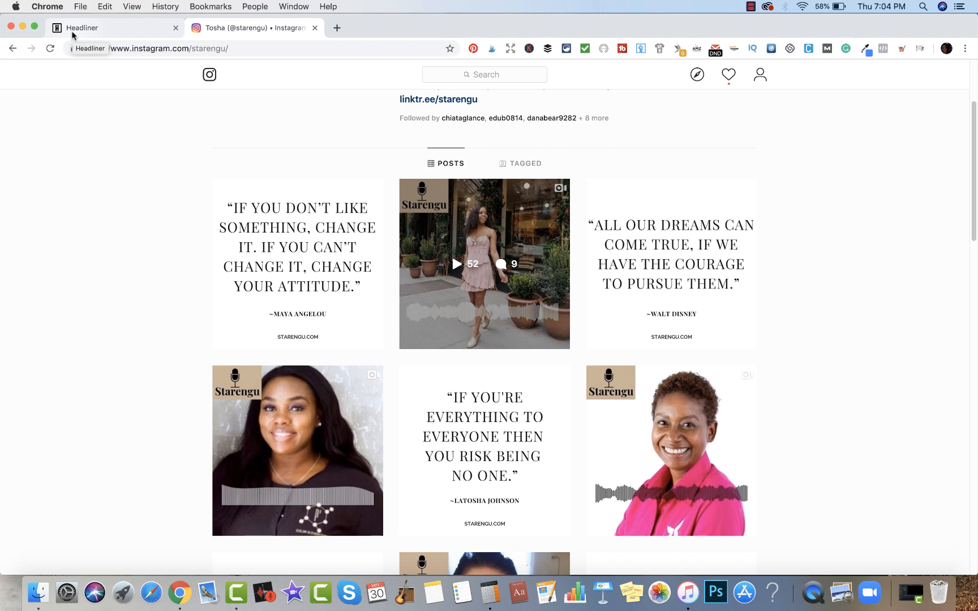
Switch to Headliner, start the Audiogram Wizard, and load "5 Signs You Work in a Toxic Environment.mp3" from the Desktop as the audio.
{"action": "left_click", "coordinate": [86, 28]}
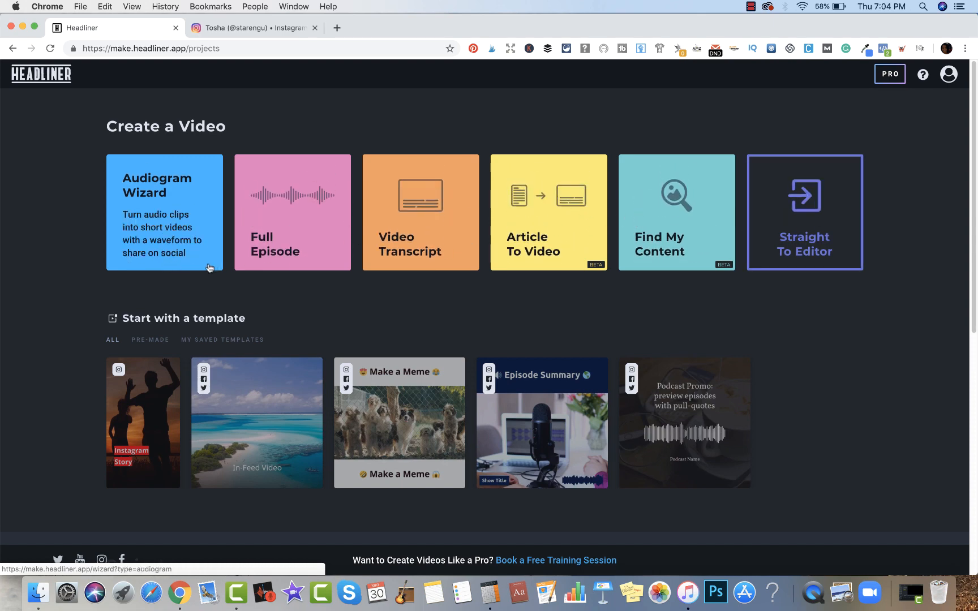
{"action": "left_click", "coordinate": [176, 234]}
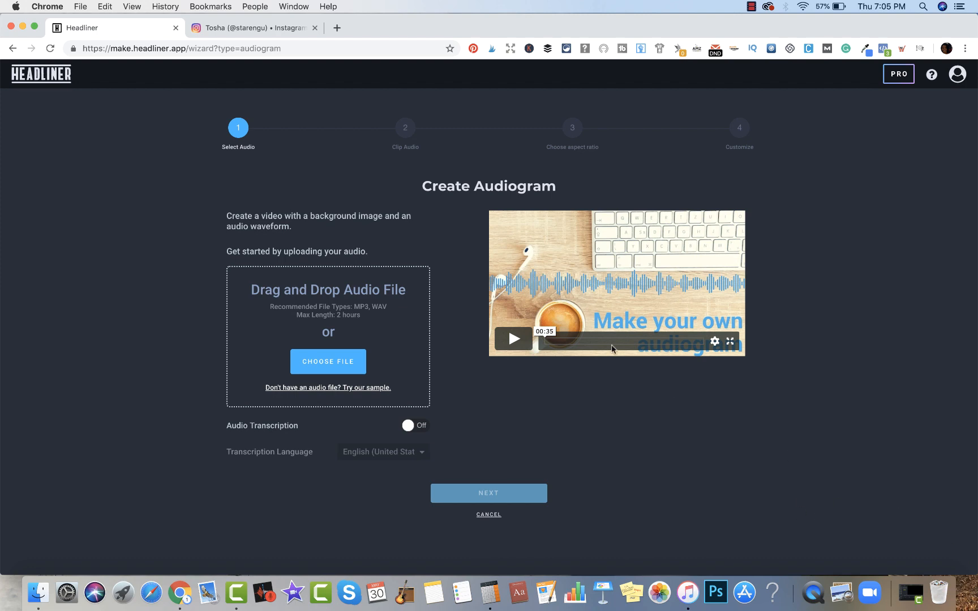
{"action": "left_click", "coordinate": [320, 367]}
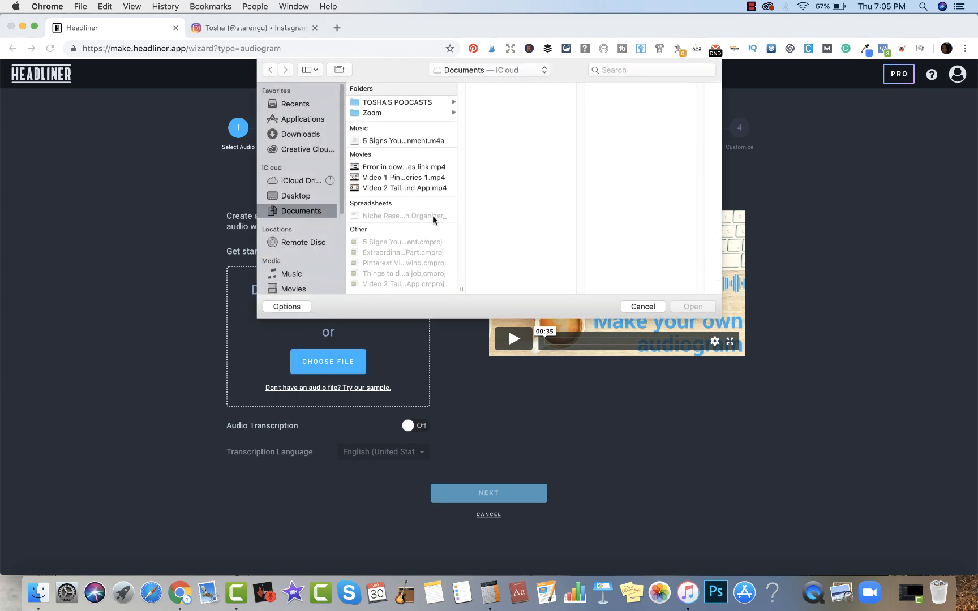
{"action": "left_click", "coordinate": [286, 197]}
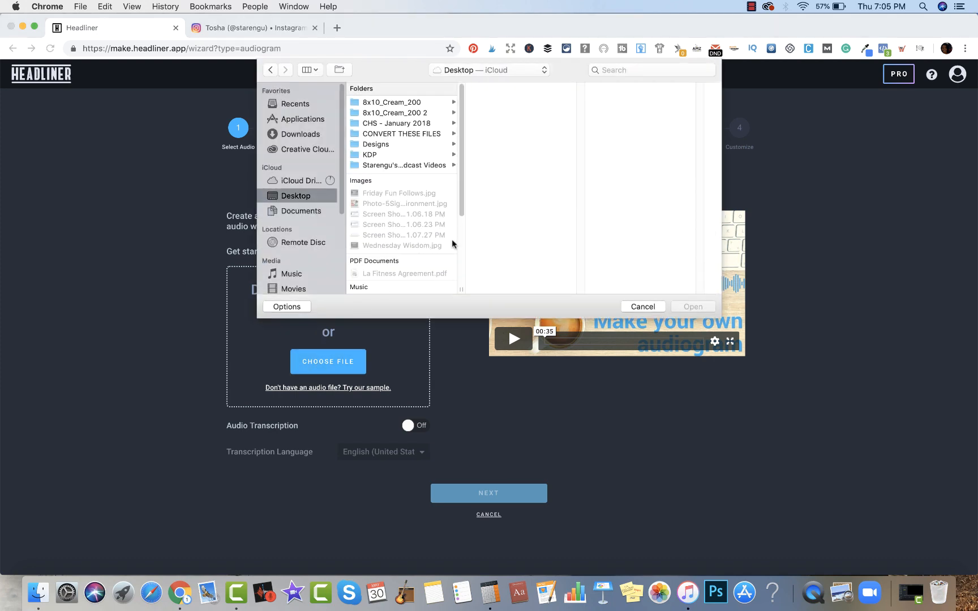
{"action": "scroll", "coordinate": [457, 253], "scroll_direction": "down", "scroll_amount": 5}
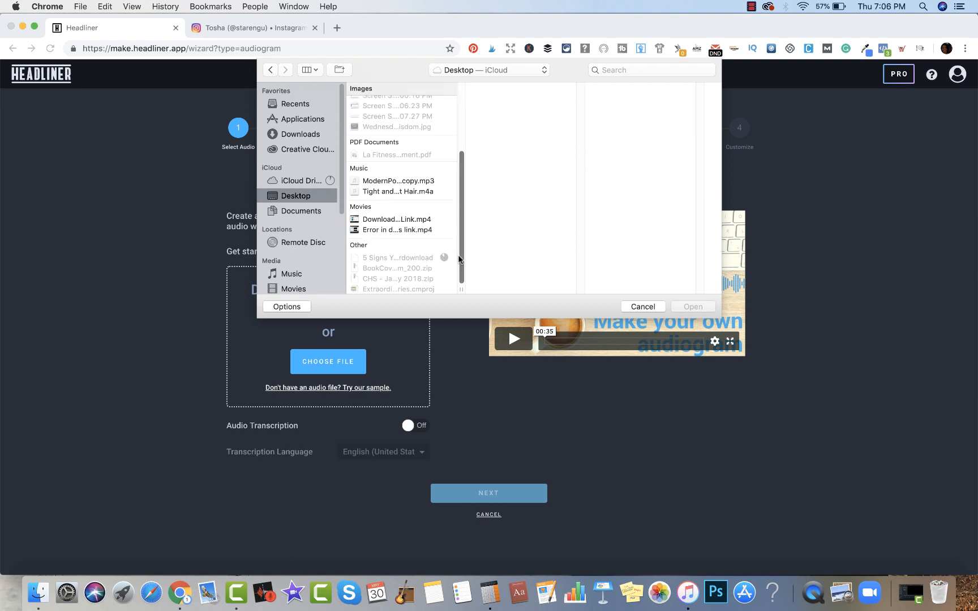
{"action": "left_click", "coordinate": [425, 258]}
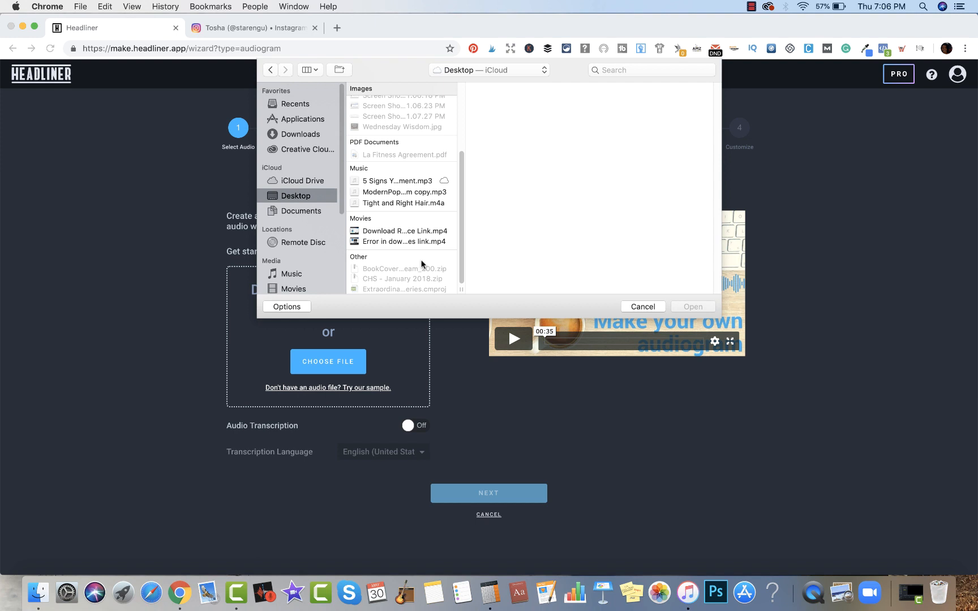
{"action": "left_click", "coordinate": [433, 182]}
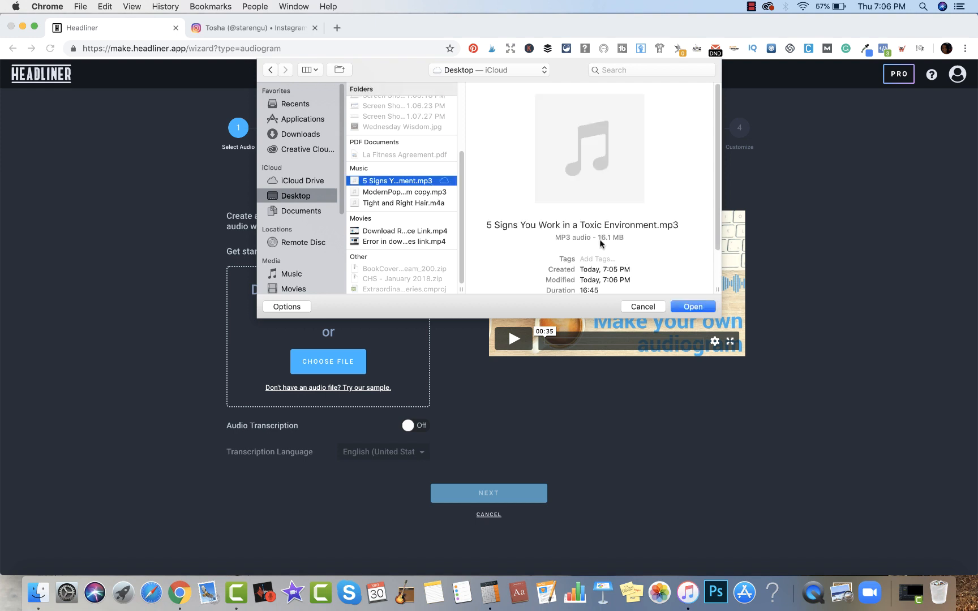
{"action": "left_click", "coordinate": [695, 310]}
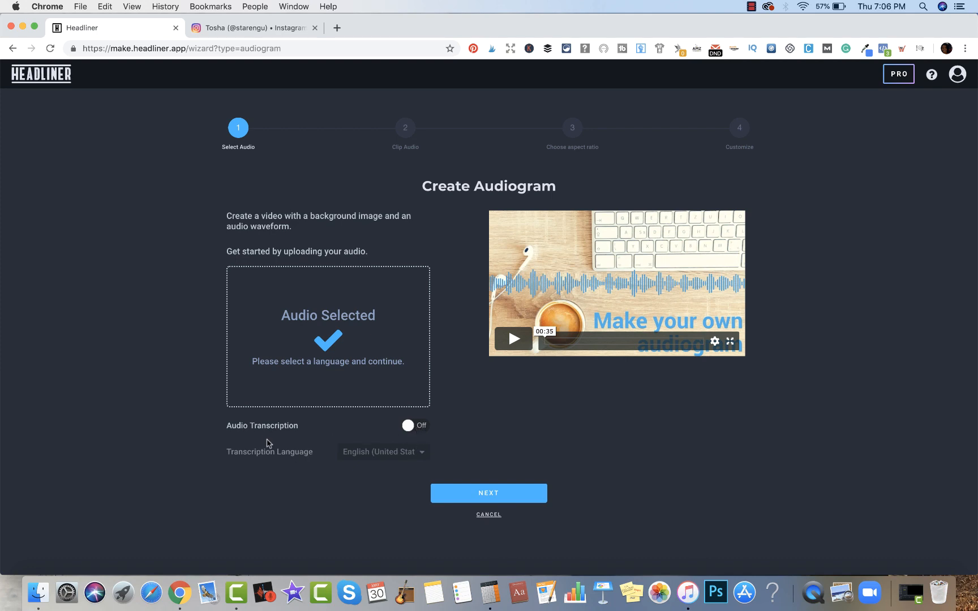
Turn on audio transcription for the selected file and continue to the audio clipping stage.
{"action": "left_click", "coordinate": [422, 427]}
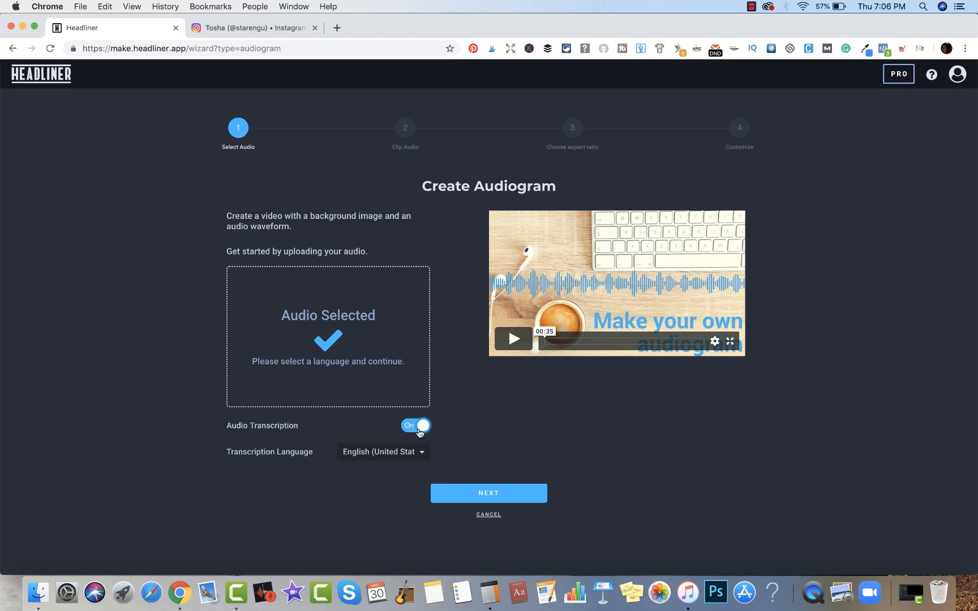
{"action": "left_click", "coordinate": [512, 493]}
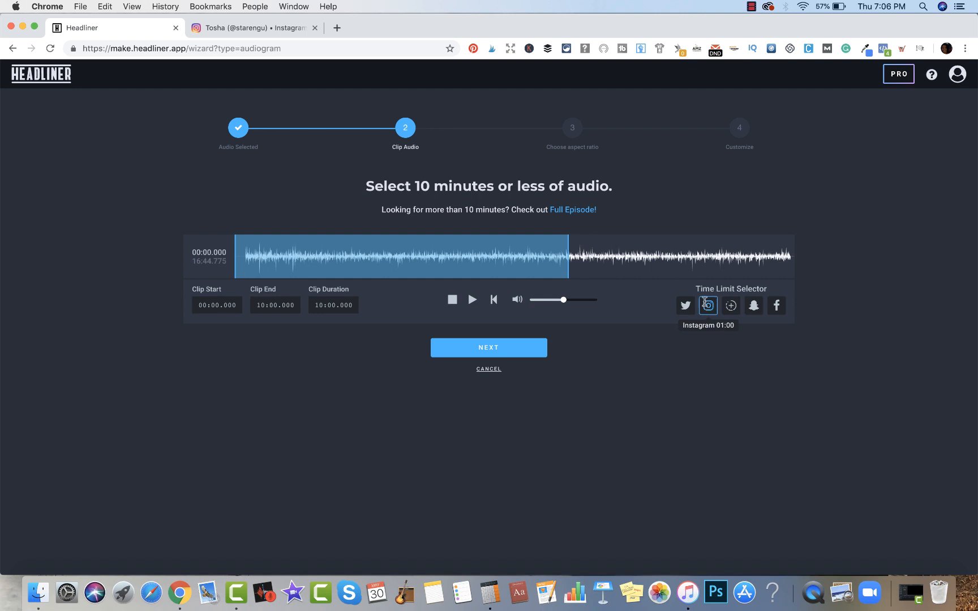
Try resizing the clip selection from both ends and extending its end beyond the 10-minute limit.
{"action": "left_click_drag", "start_coordinate": [567, 250], "coordinate": [499, 251]}
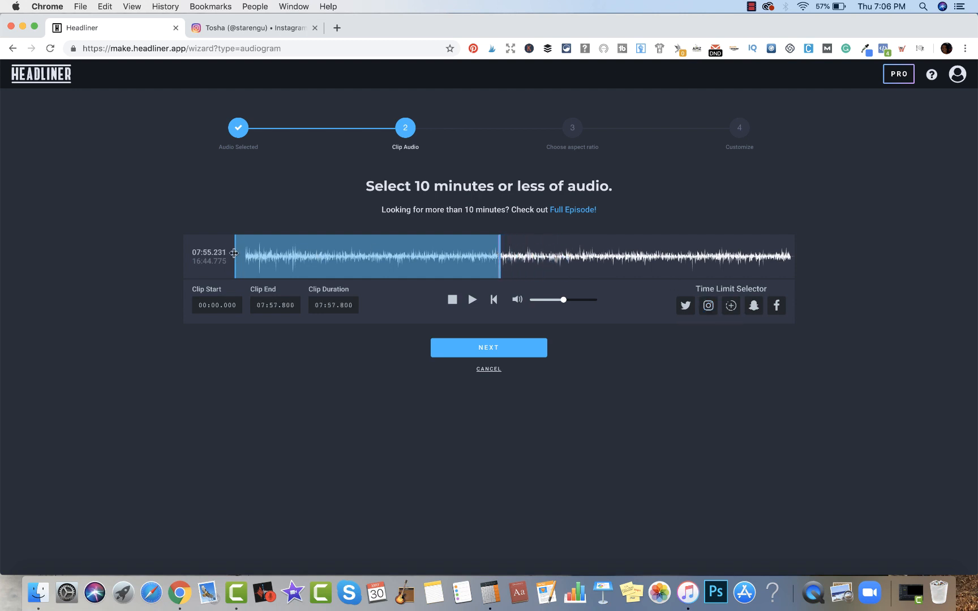
{"action": "left_click_drag", "start_coordinate": [233, 253], "coordinate": [417, 254]}
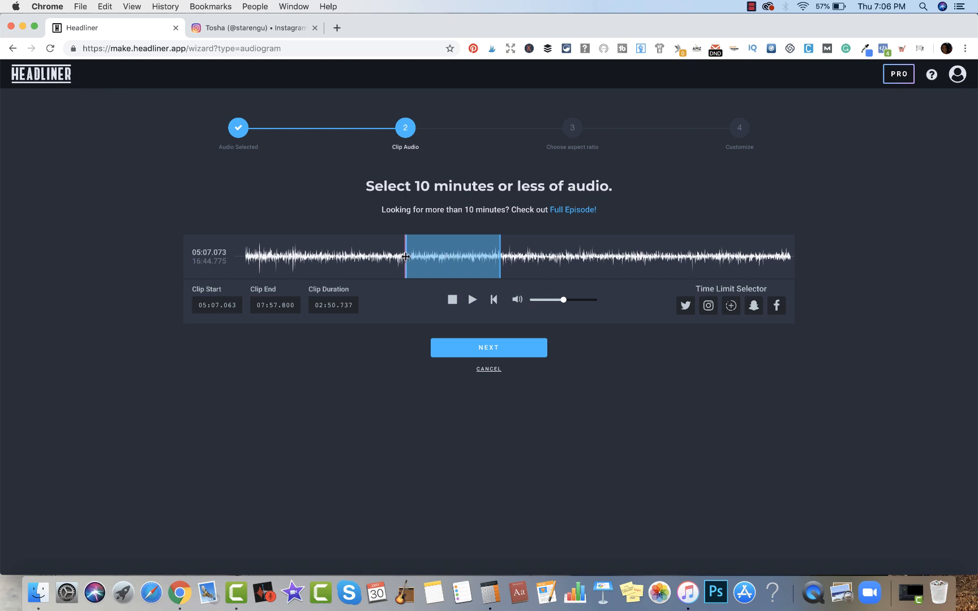
{"action": "left_click_drag", "start_coordinate": [405, 257], "coordinate": [226, 257]}
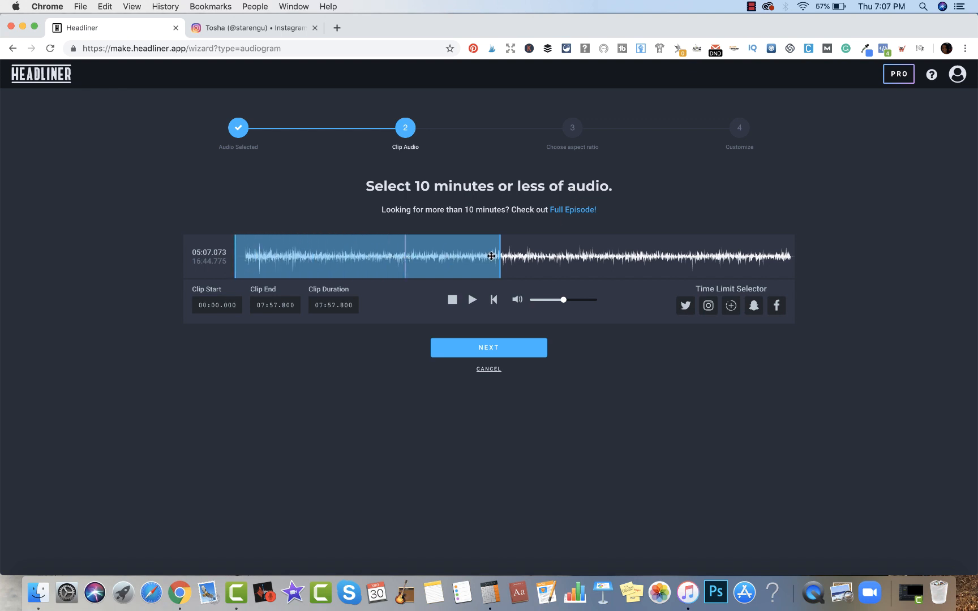
{"action": "left_click_drag", "start_coordinate": [499, 257], "coordinate": [714, 255]}
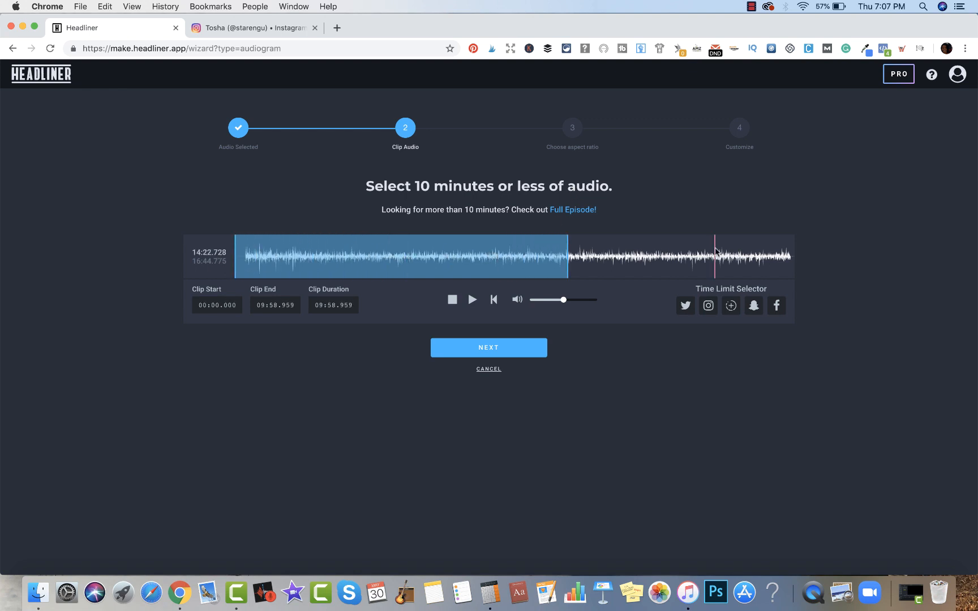
{"action": "left_click", "coordinate": [567, 254]}
{"action": "left_click_drag", "start_coordinate": [567, 249], "coordinate": [761, 243]}
{"action": "left_click", "coordinate": [568, 248]}
{"action": "left_click", "coordinate": [676, 243]}
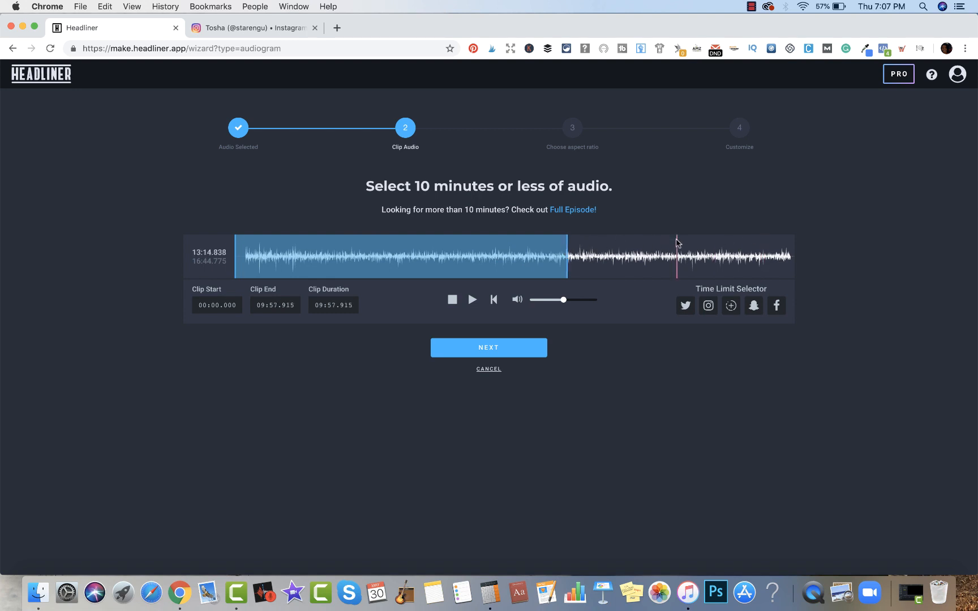
Limit the clip to Instagram's 01:00 length and move the selection to start at about 01:02.664.
{"action": "left_click", "coordinate": [708, 307]}
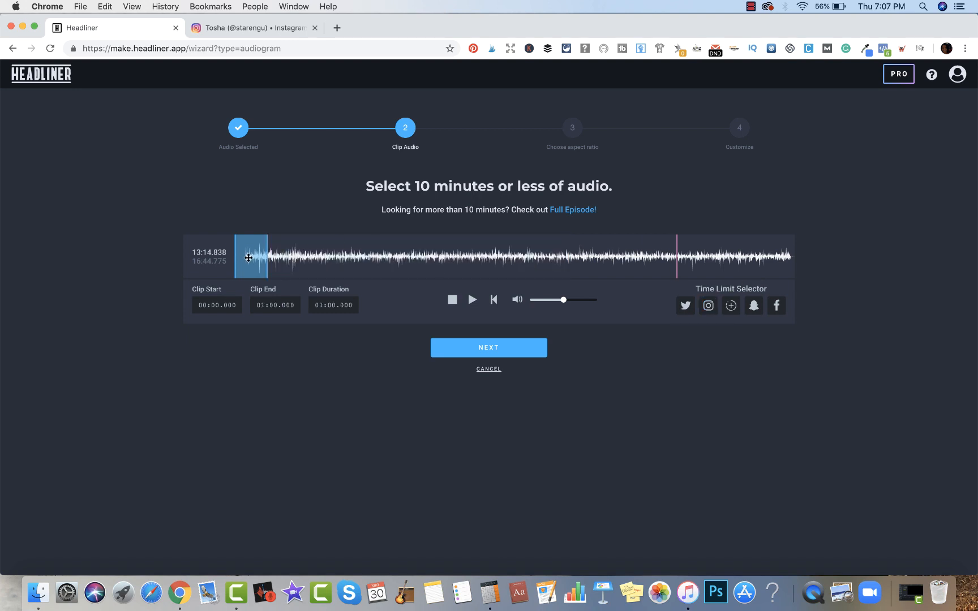
{"action": "left_click_drag", "start_coordinate": [248, 258], "coordinate": [288, 261]}
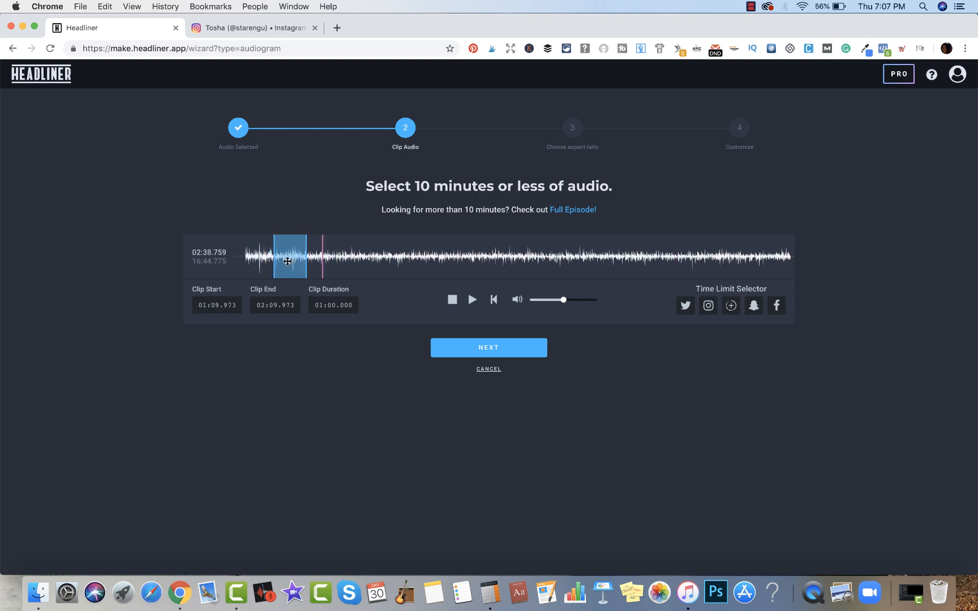
{"action": "left_click", "coordinate": [288, 261]}
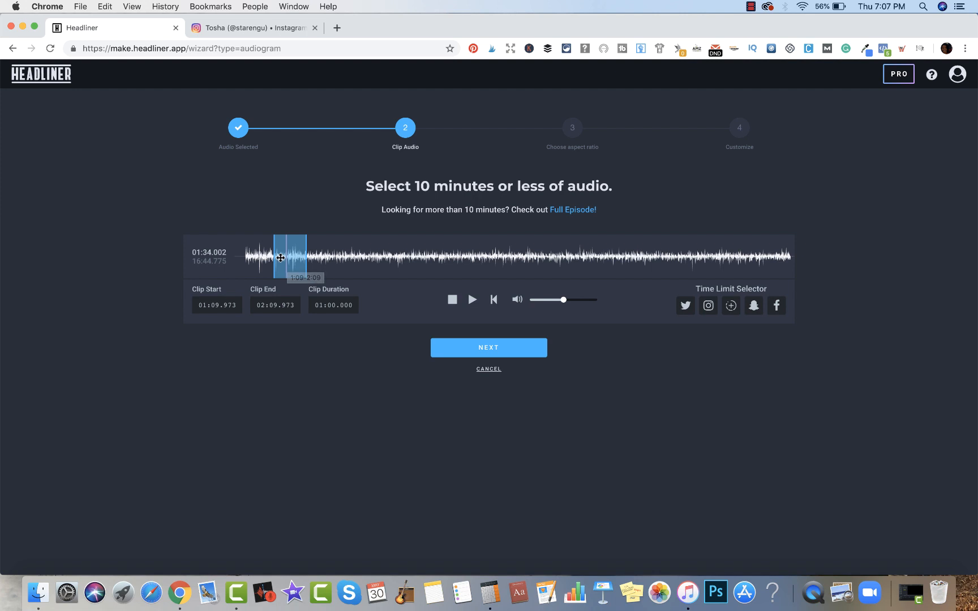
{"action": "key", "text": "XF86AudioRaiseVolume"}
{"action": "left_click_drag", "start_coordinate": [282, 257], "coordinate": [278, 257]}
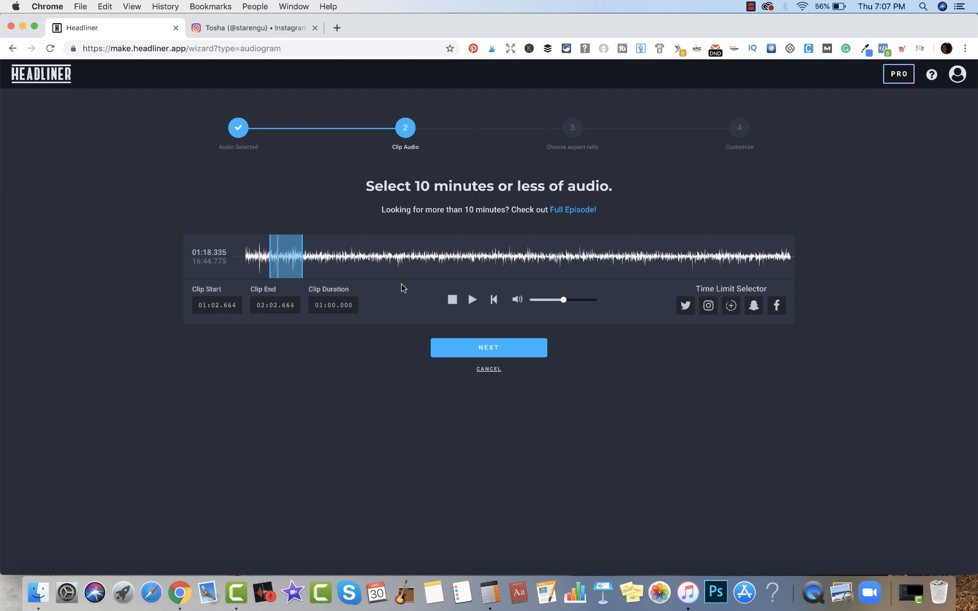
Preview the selected audio clip and shorten its duration to 00:55.500.
{"action": "left_click", "coordinate": [471, 300]}
{"action": "left_click", "coordinate": [473, 301]}
{"action": "left_click", "coordinate": [322, 306]}
{"action": "type", "text": "0:55"}
{"action": "key", "text": "Return"}
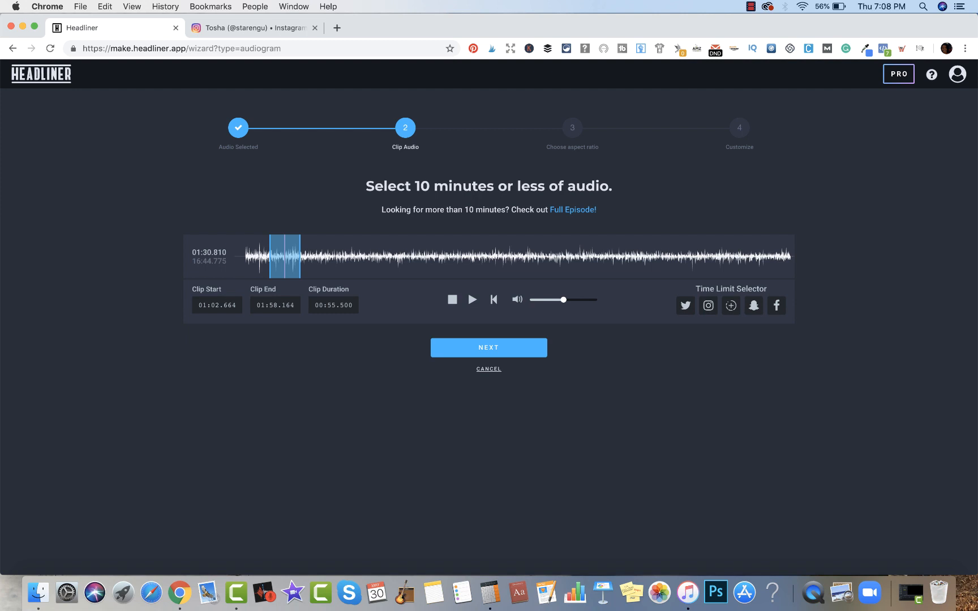
Accept the audio clip and continue to customization with the Square aspect ratio.
{"action": "left_click", "coordinate": [509, 357]}
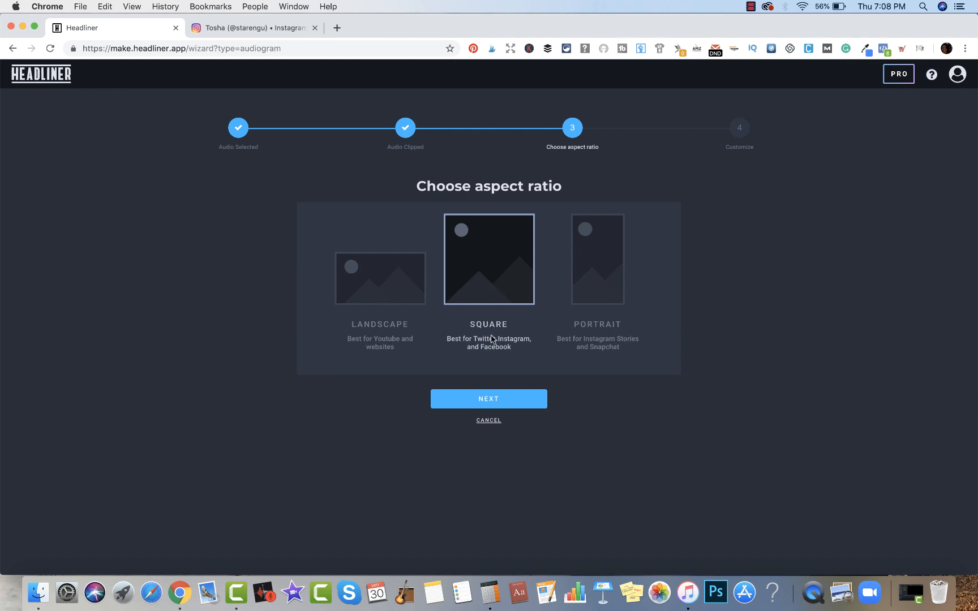
{"action": "left_click", "coordinate": [512, 403]}
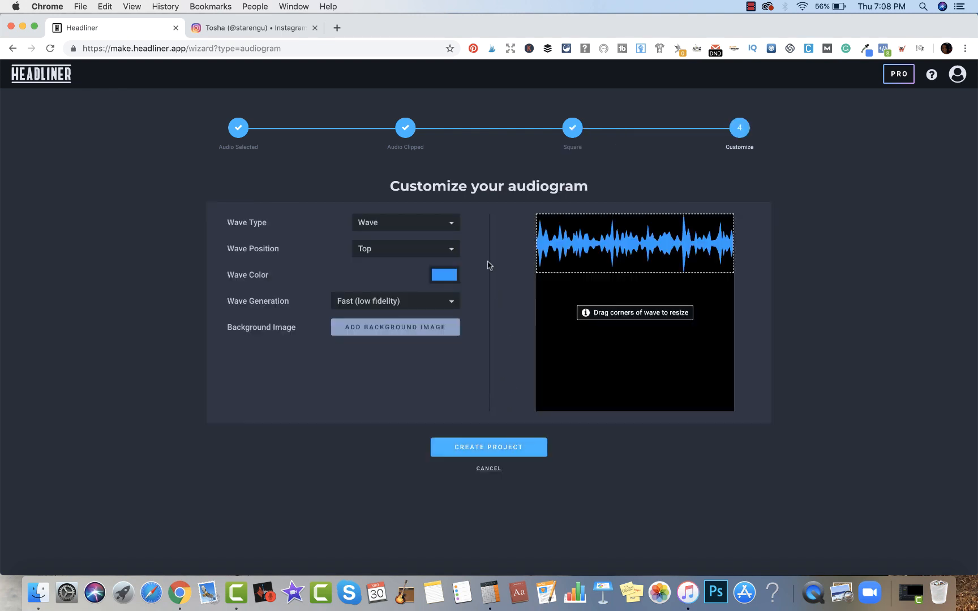
Set the audiogram's wave type to Round Bars and its wave position to Padded Bottom.
{"action": "left_click", "coordinate": [447, 223]}
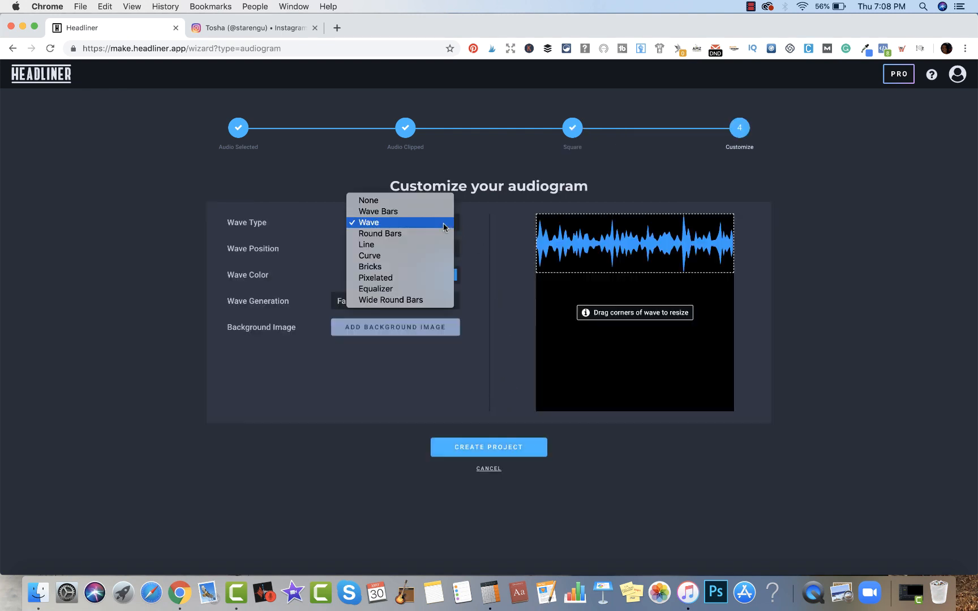
{"action": "left_click", "coordinate": [431, 236]}
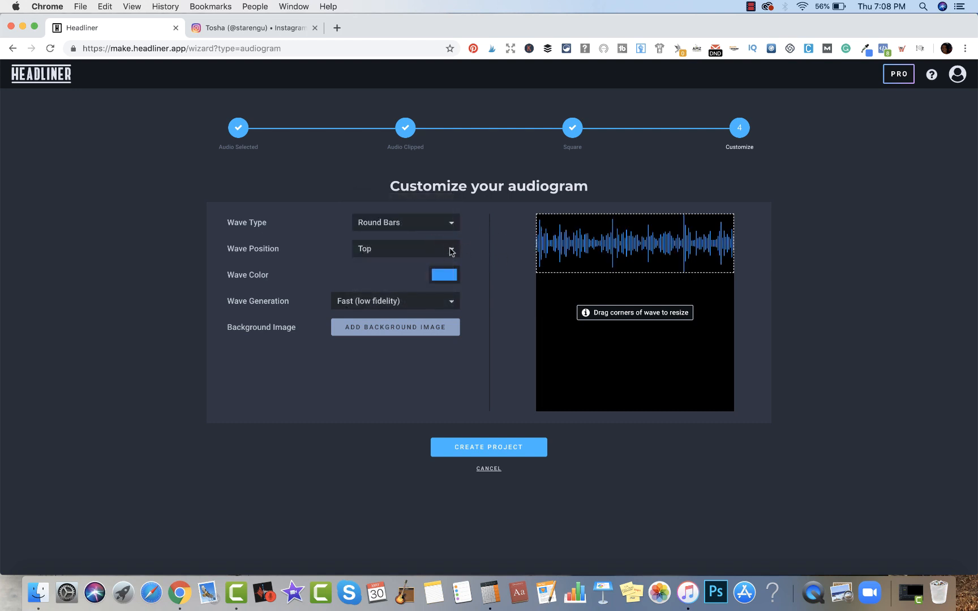
{"action": "left_click", "coordinate": [452, 249]}
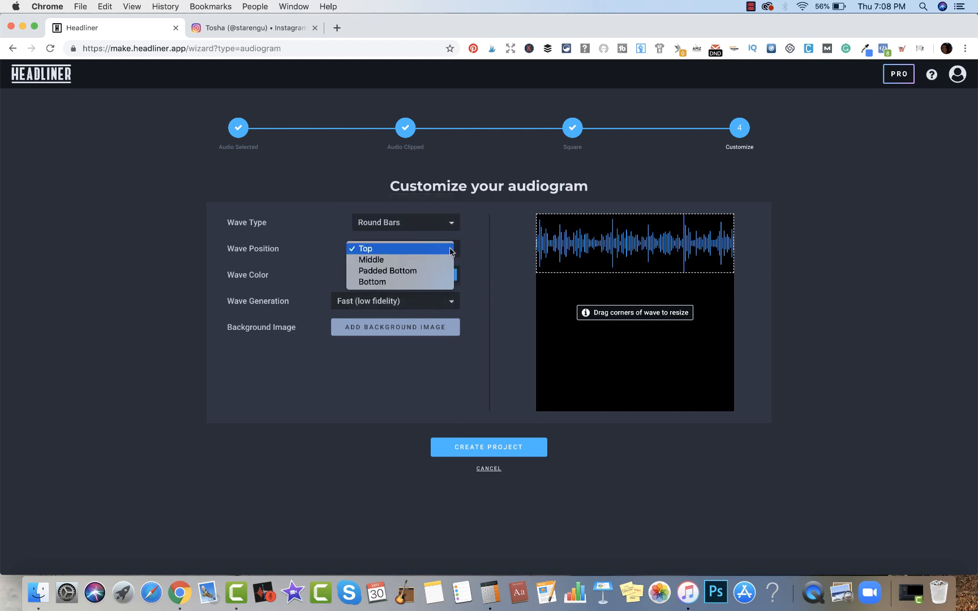
{"action": "left_click", "coordinate": [436, 274]}
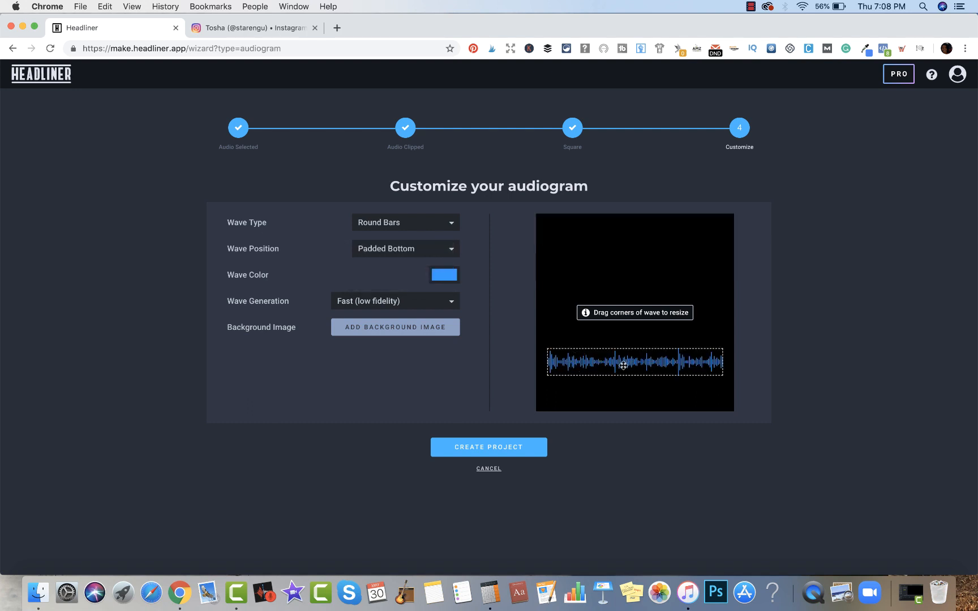
Set the audiogram's wave color to black.
{"action": "left_click", "coordinate": [445, 275]}
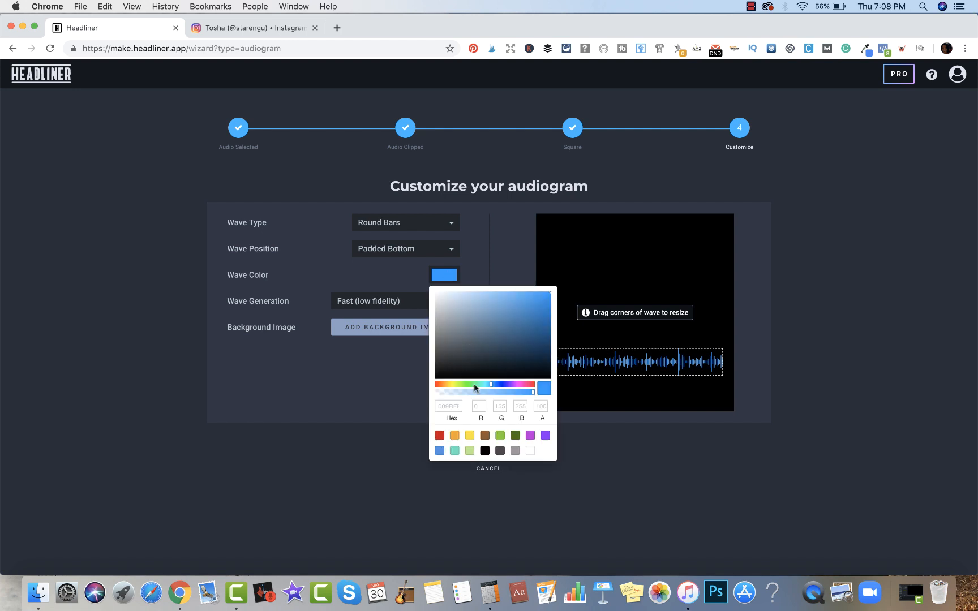
{"action": "left_click", "coordinate": [485, 450]}
{"action": "left_click", "coordinate": [577, 459]}
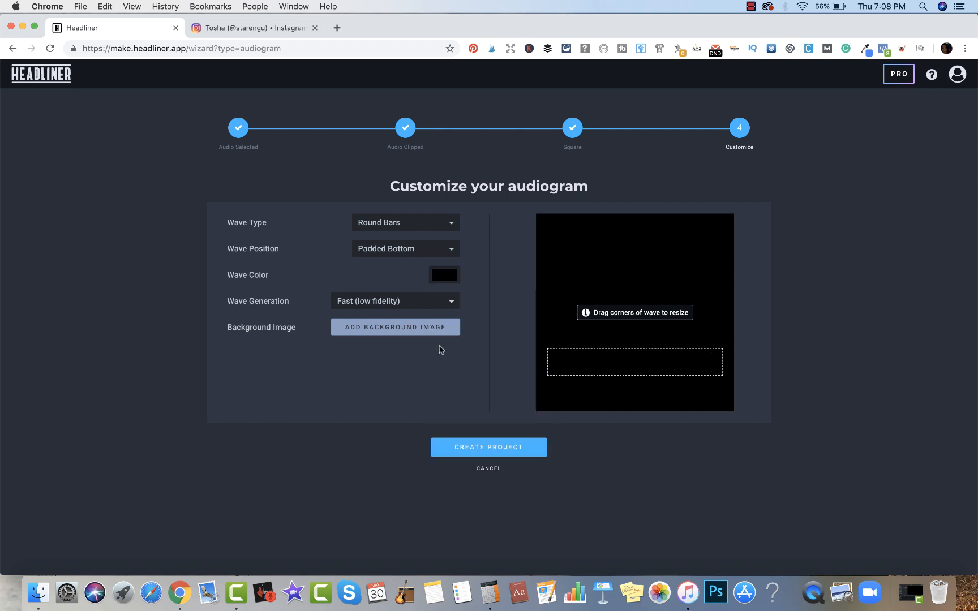
Add the Photo-5Signs desktop image as the audiogram's background, cropped to the full constrained square.
{"action": "left_click", "coordinate": [428, 330]}
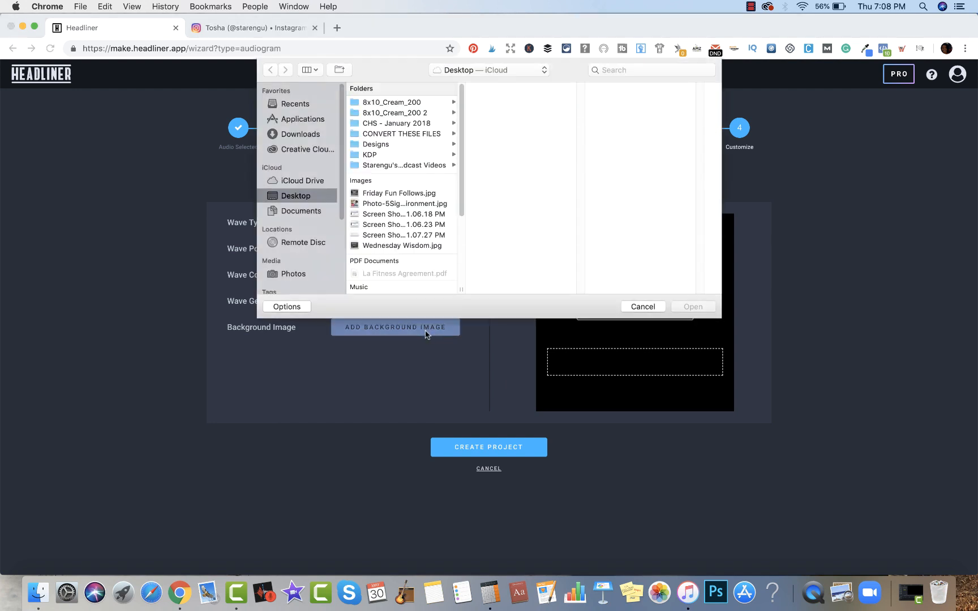
{"action": "left_click", "coordinate": [422, 205]}
{"action": "left_click", "coordinate": [689, 307]}
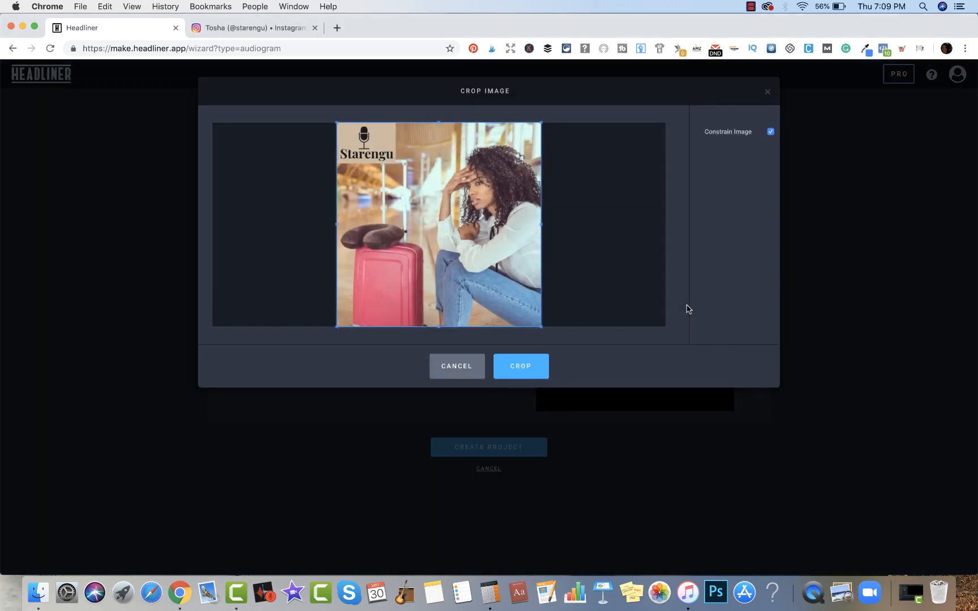
{"action": "left_click", "coordinate": [517, 371]}
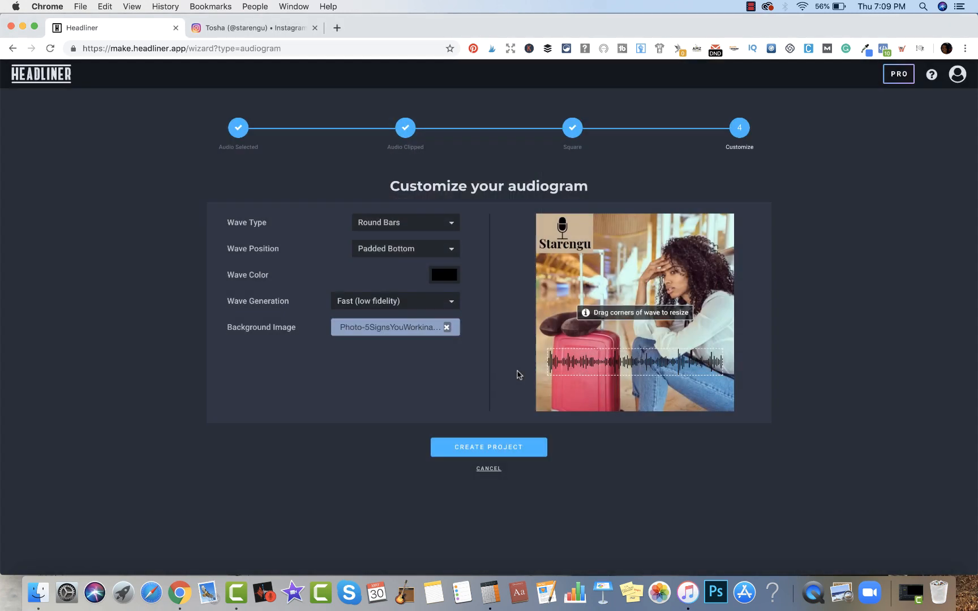
Move the waveform down close to the lower edge of the background image and create the project.
{"action": "left_click_drag", "start_coordinate": [630, 366], "coordinate": [631, 397]}
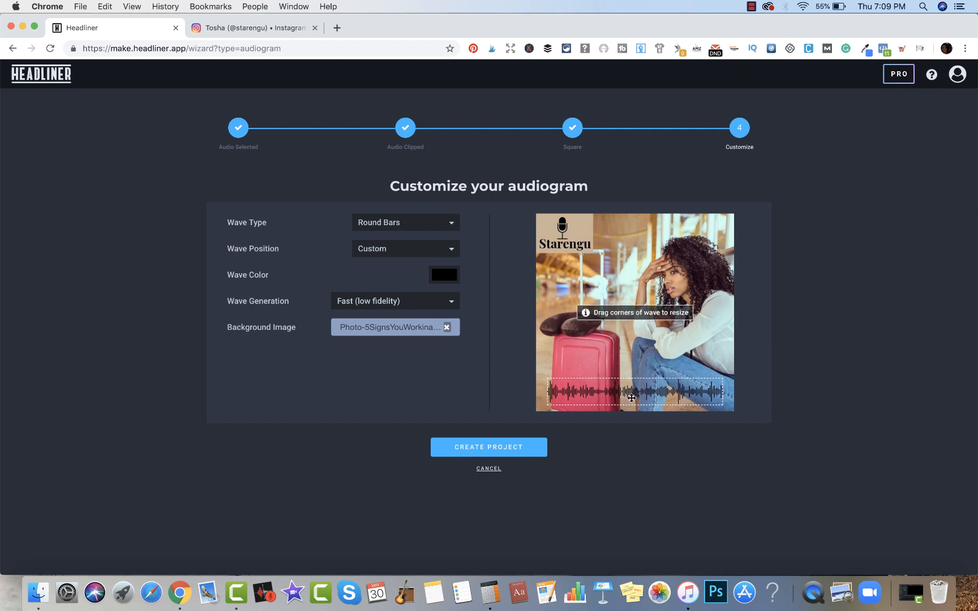
{"action": "left_click", "coordinate": [513, 448]}
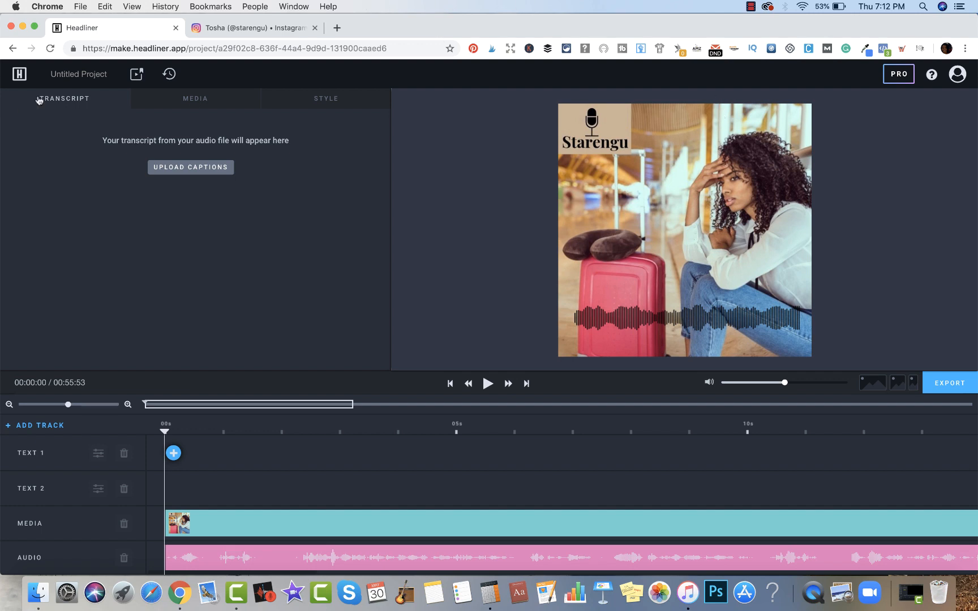
Rename the project as "5 Signs that you work in a toxic environment".
{"action": "left_click", "coordinate": [71, 75]}
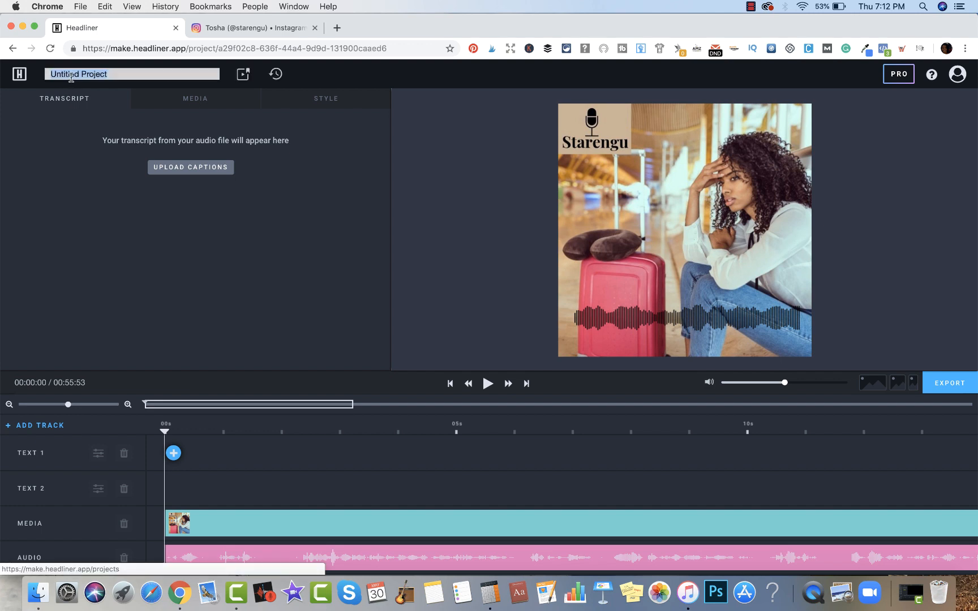
{"action": "type", "text": "5 Signs that you work in a toxic environment"}
{"action": "key", "text": "Return"}
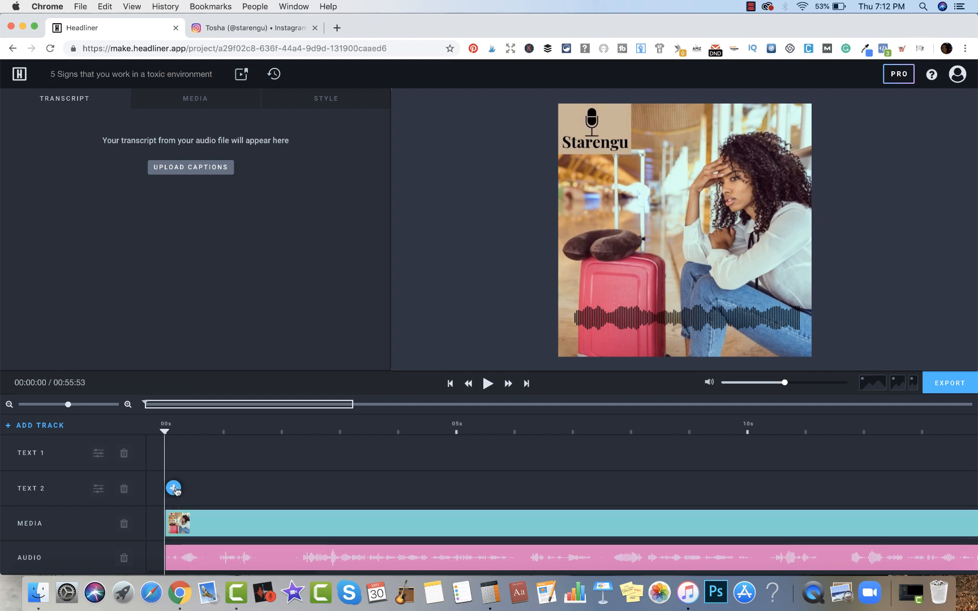
Examine the custom settings, transitions, styles and centered alignment for a text overlay on the Text 2 track, and discard the overlay.
{"action": "left_click", "coordinate": [175, 490]}
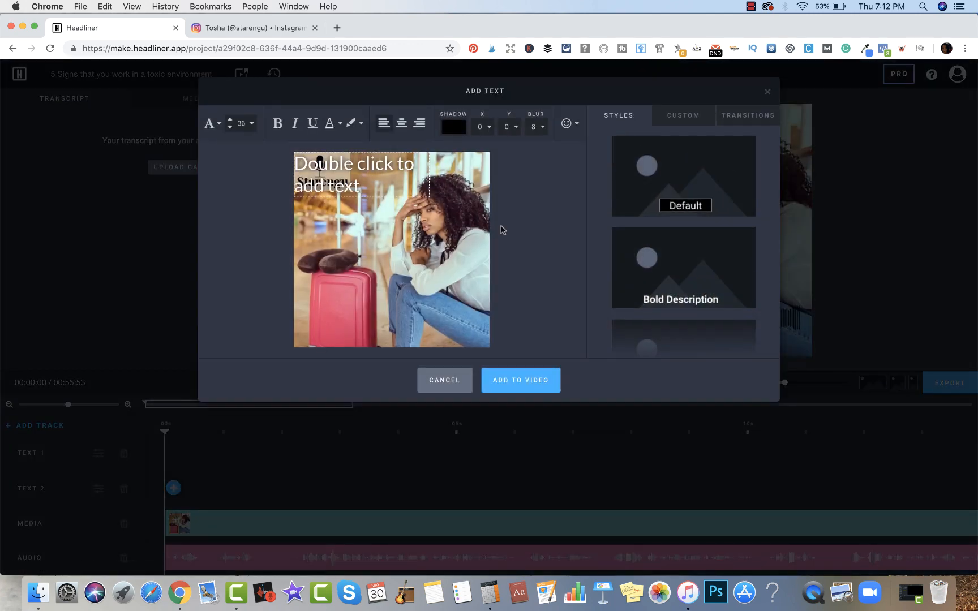
{"action": "left_click", "coordinate": [696, 123]}
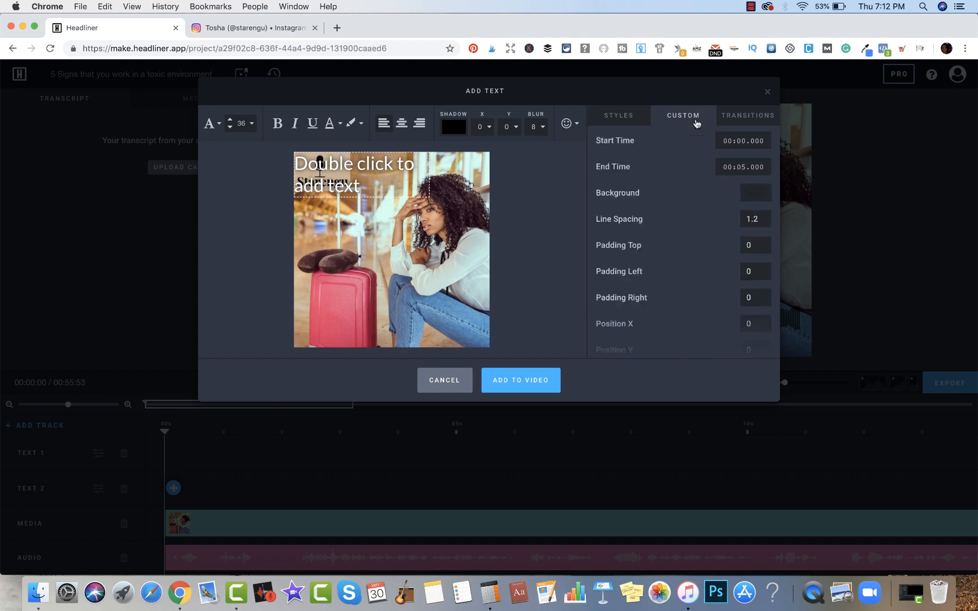
{"action": "left_click", "coordinate": [743, 120]}
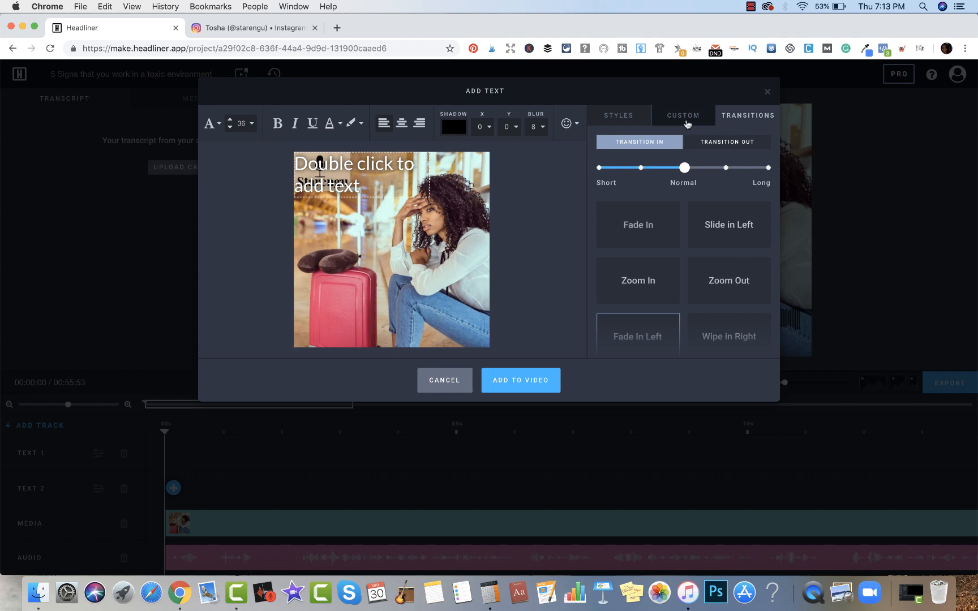
{"action": "left_click", "coordinate": [685, 124]}
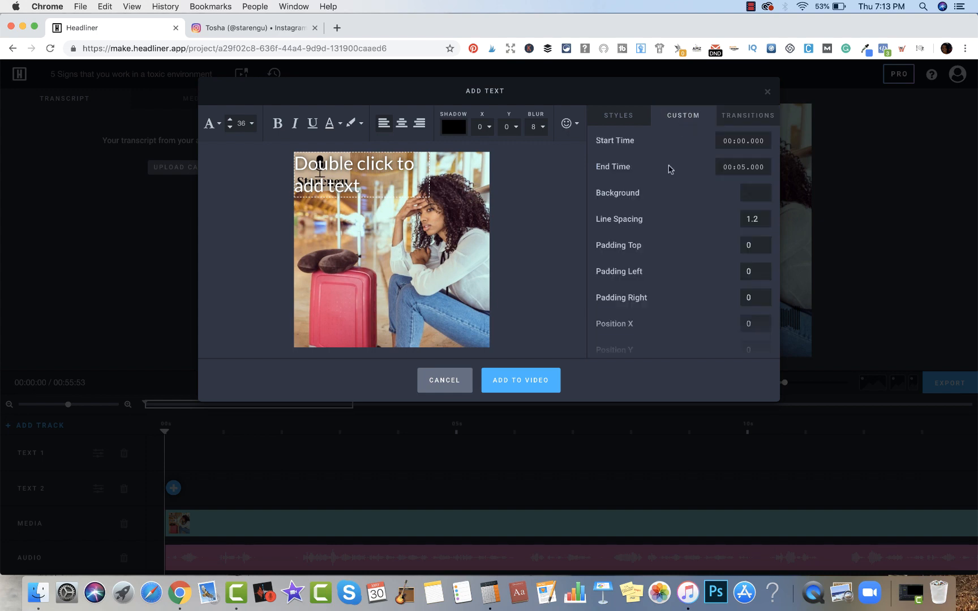
{"action": "scroll", "coordinate": [672, 236], "scroll_direction": "down", "scroll_amount": 1}
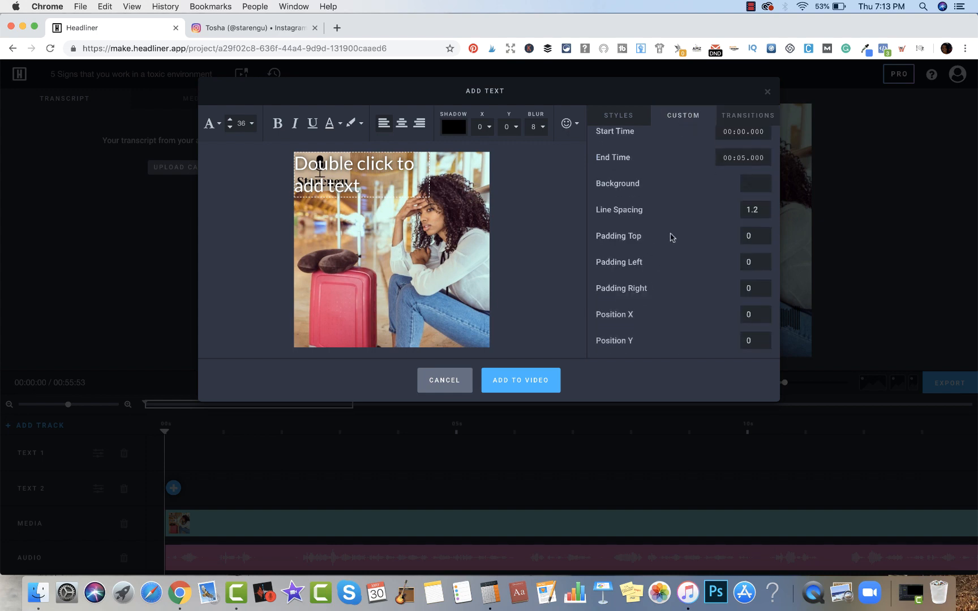
{"action": "scroll", "coordinate": [664, 266], "scroll_direction": "up", "scroll_amount": 1}
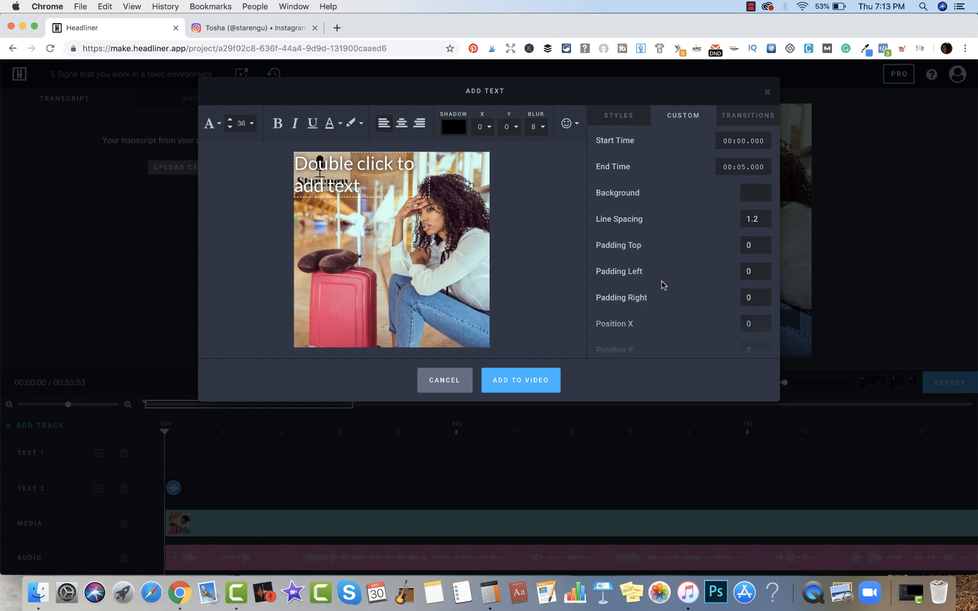
{"action": "left_click", "coordinate": [620, 126]}
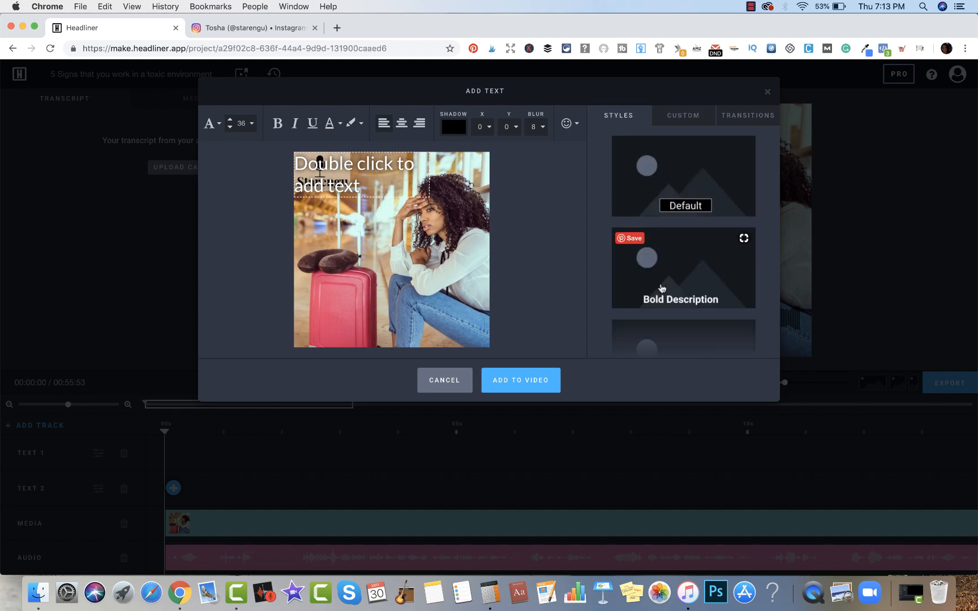
{"action": "scroll", "coordinate": [671, 306], "scroll_direction": "down", "scroll_amount": 3}
{"action": "scroll", "coordinate": [672, 305], "scroll_direction": "down", "scroll_amount": 5}
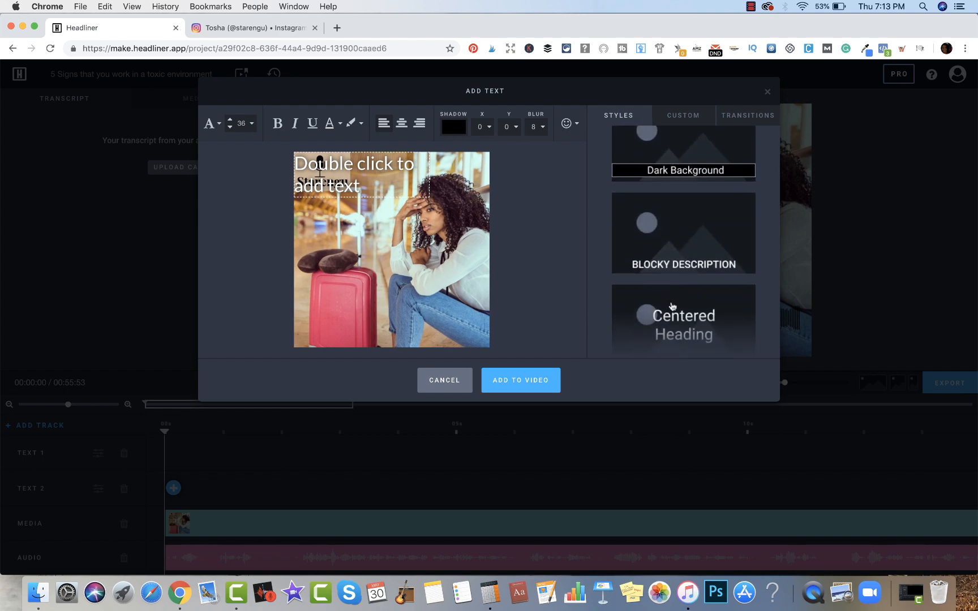
{"action": "scroll", "coordinate": [672, 306], "scroll_direction": "up", "scroll_amount": 8}
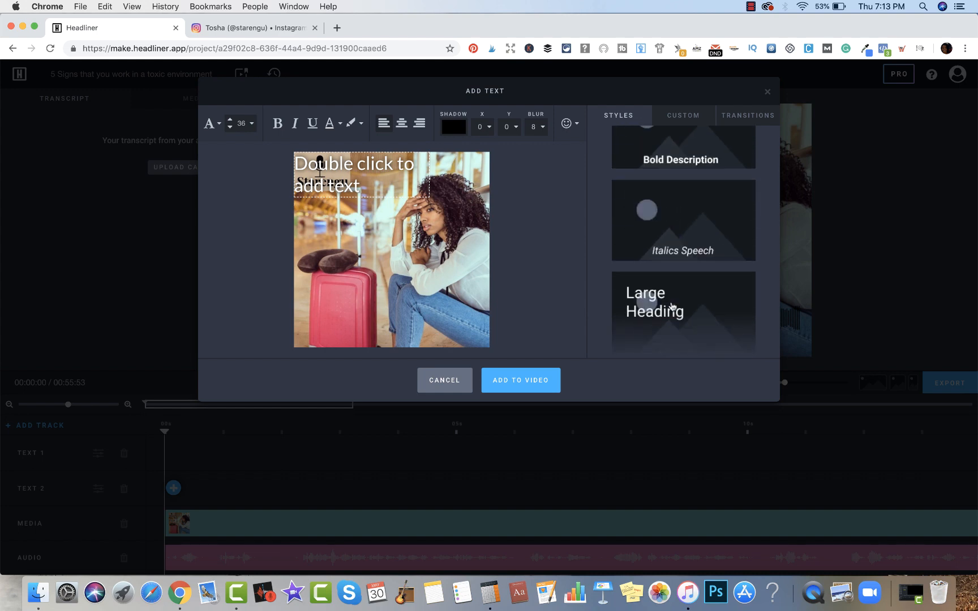
{"action": "left_click", "coordinate": [403, 123]}
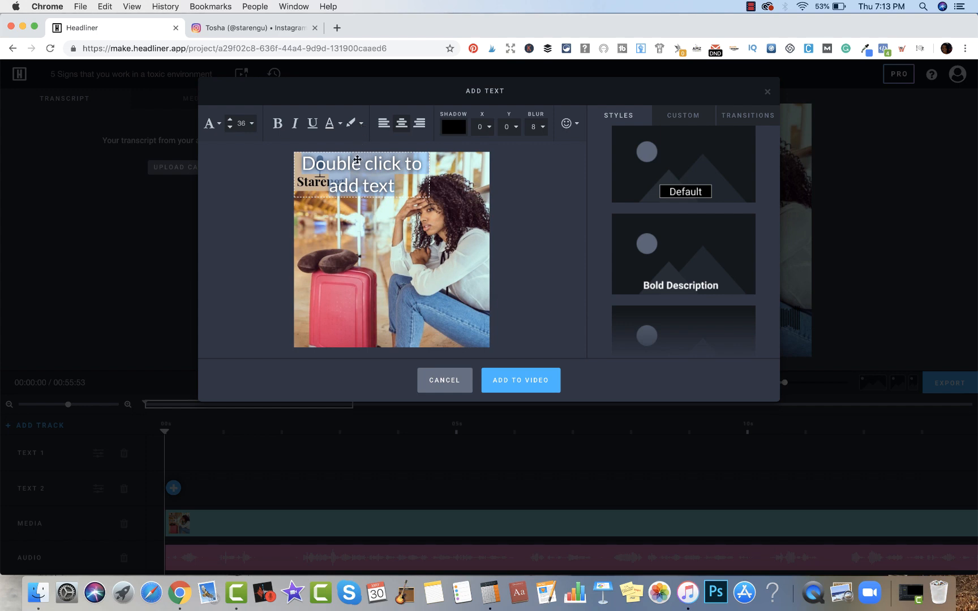
{"action": "left_click", "coordinate": [455, 381]}
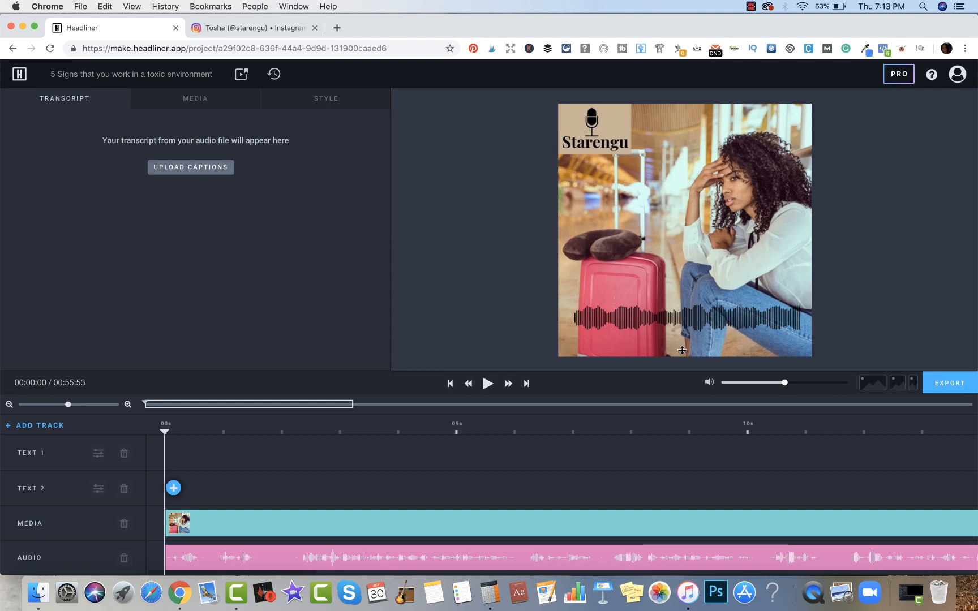
Export the video with frame rate 24, High quality and Square Std size, and open its download page.
{"action": "left_click", "coordinate": [959, 384]}
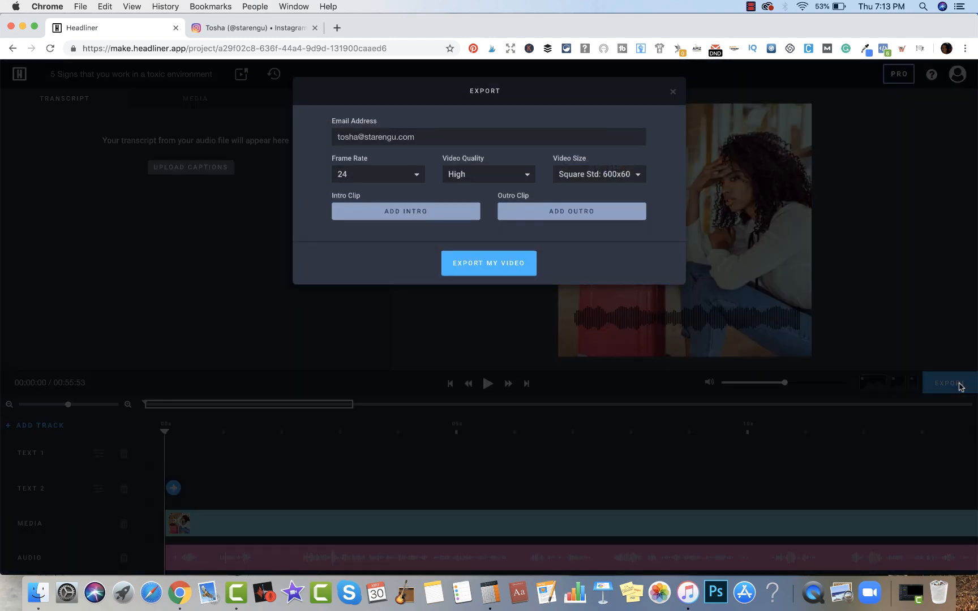
{"action": "left_click", "coordinate": [520, 269]}
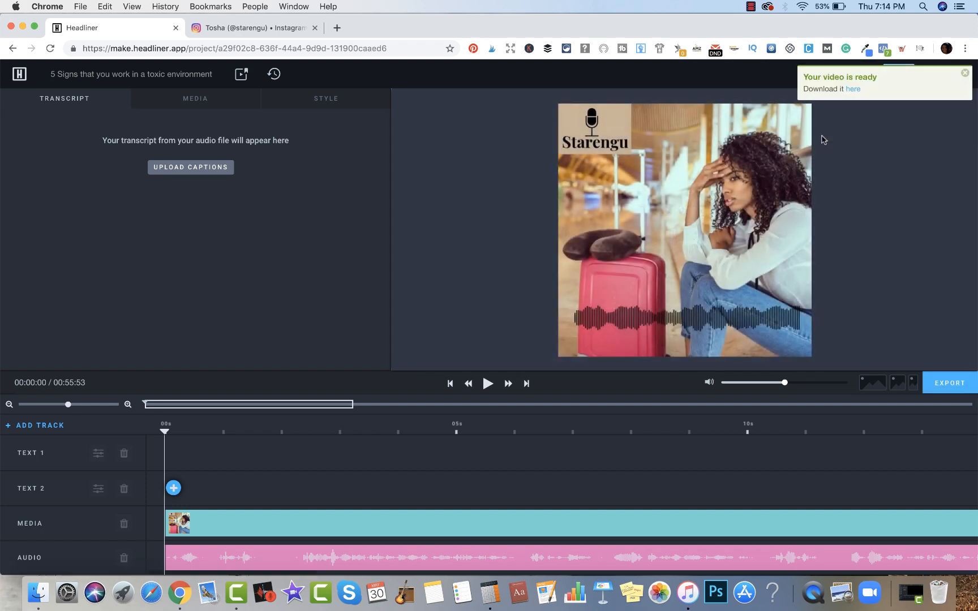
{"action": "left_click", "coordinate": [854, 89]}
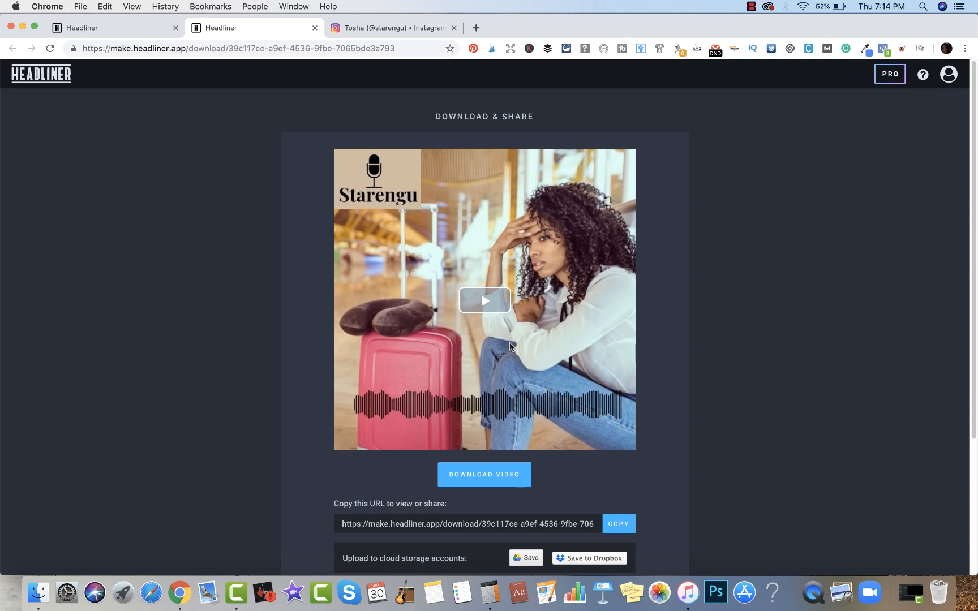
Play the first seconds of the exported video and review its download, cloud storage and sharing options.
{"action": "key", "text": "XF86AudioRaiseVolume"}
{"action": "left_click", "coordinate": [482, 305]}
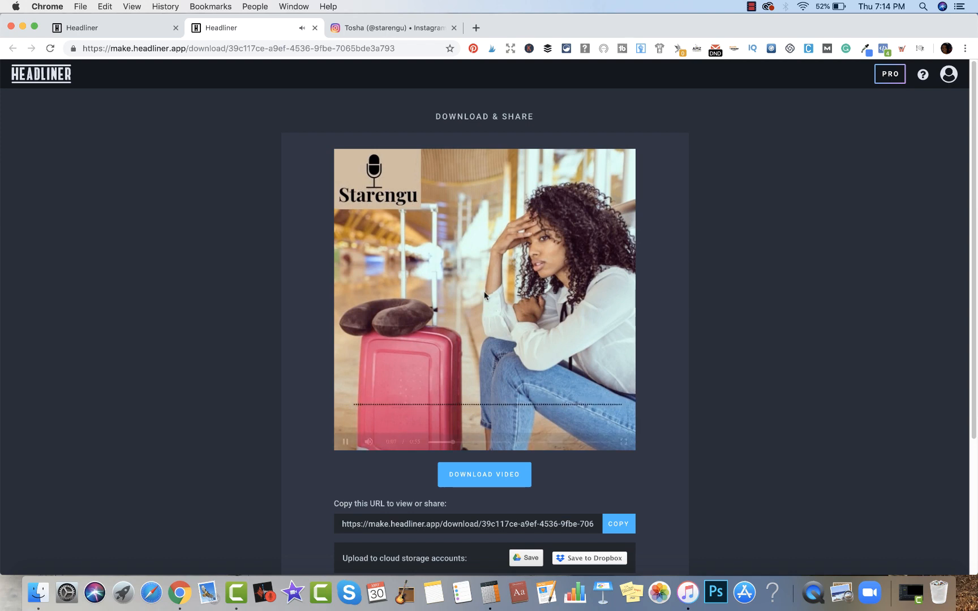
{"action": "left_click", "coordinate": [500, 301]}
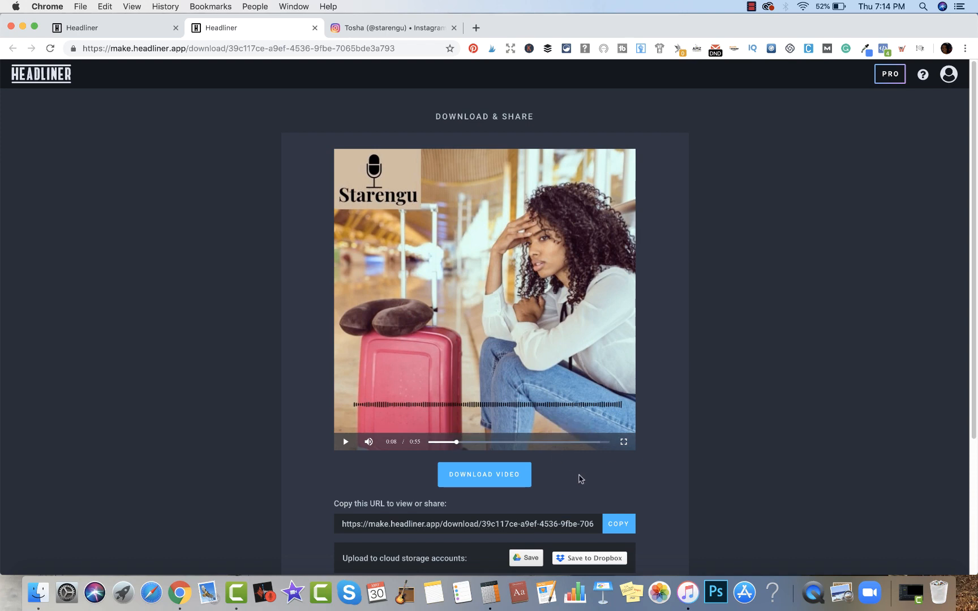
{"action": "scroll", "coordinate": [580, 480], "scroll_direction": "down", "scroll_amount": 1}
{"action": "scroll", "coordinate": [579, 479], "scroll_direction": "down", "scroll_amount": 5}
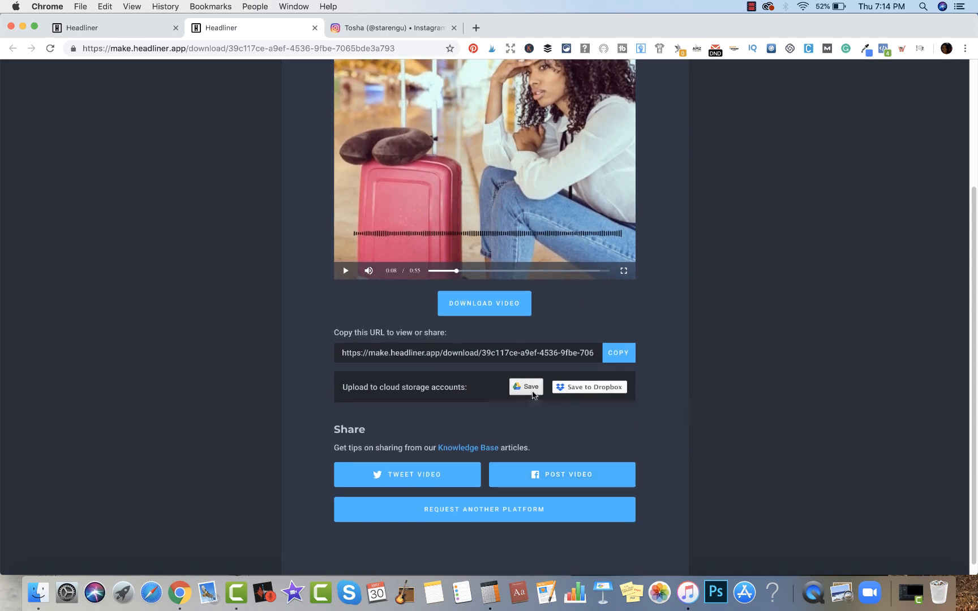
{"action": "mouse_move", "coordinate": [532, 394]}
{"action": "scroll", "coordinate": [485, 419], "scroll_direction": "up", "scroll_amount": 3}
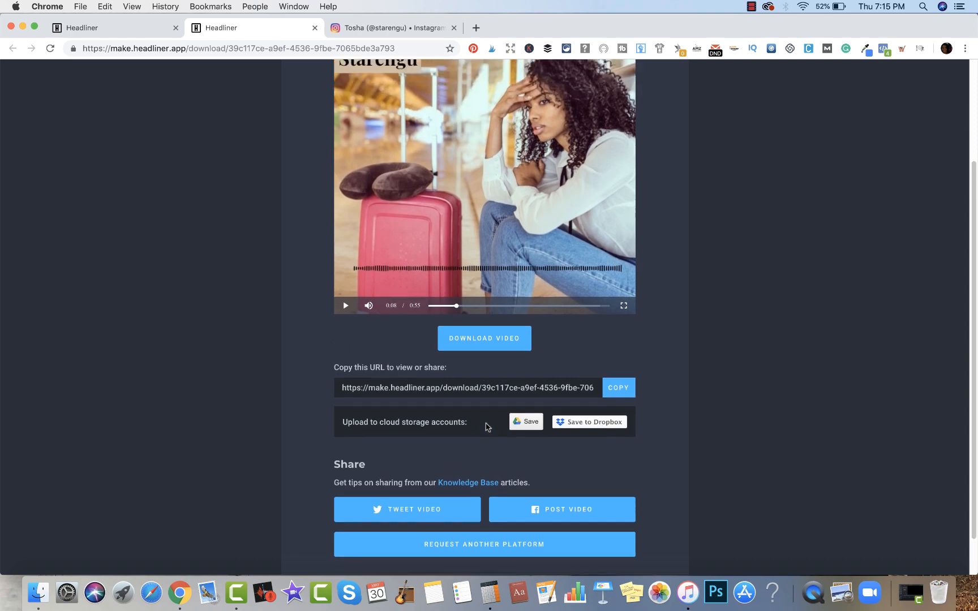